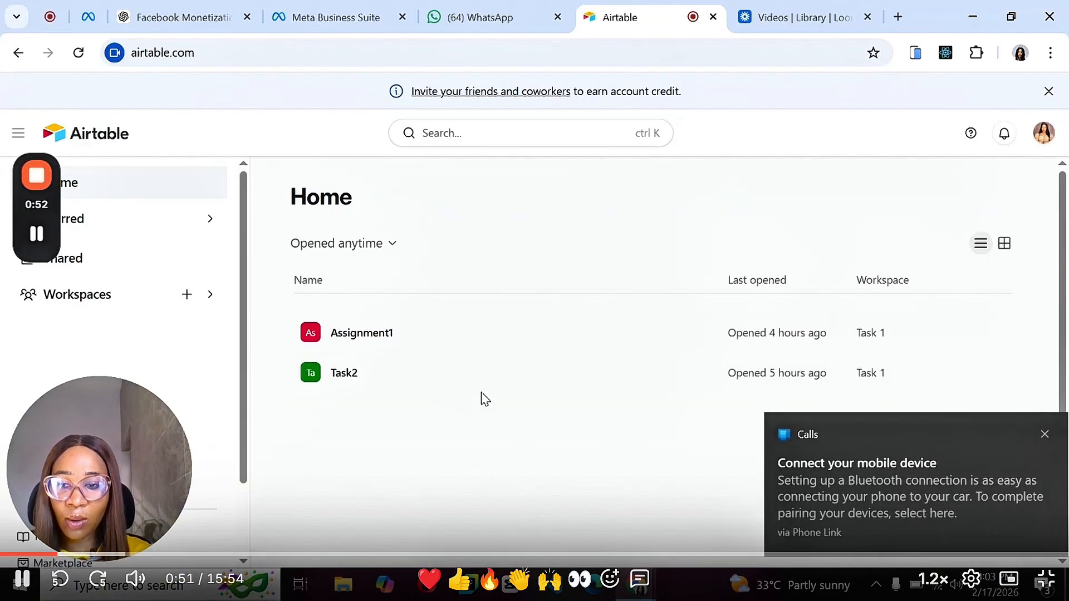
Step: Dismiss the mobile device notification and create a new workspace named Learning
{"action": "left_click", "coordinate": [1033, 434]}
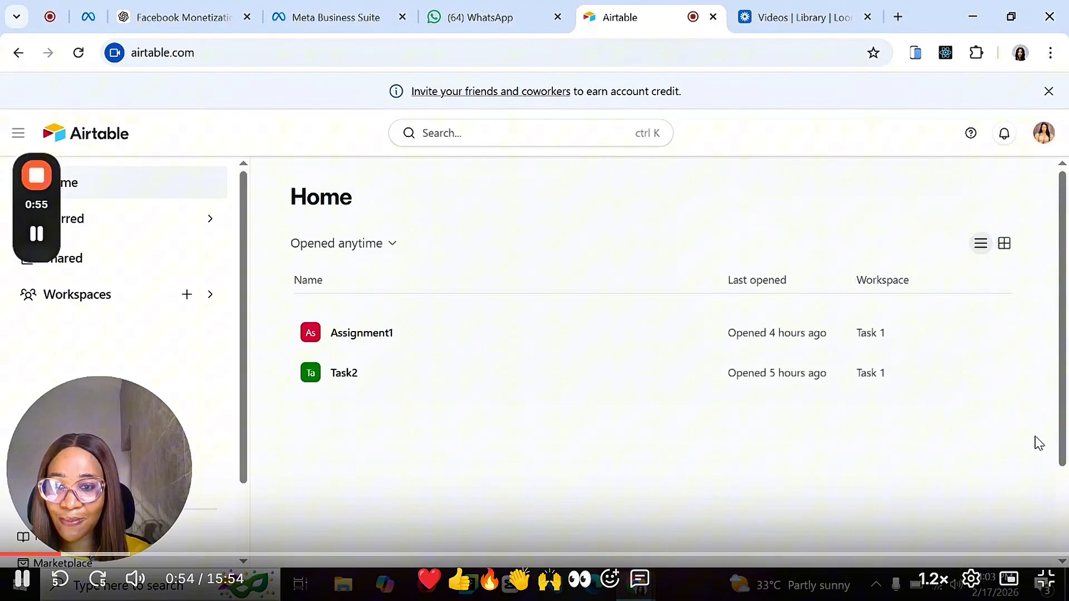
{"action": "left_click", "coordinate": [189, 295]}
{"action": "left_click", "coordinate": [399, 199]}
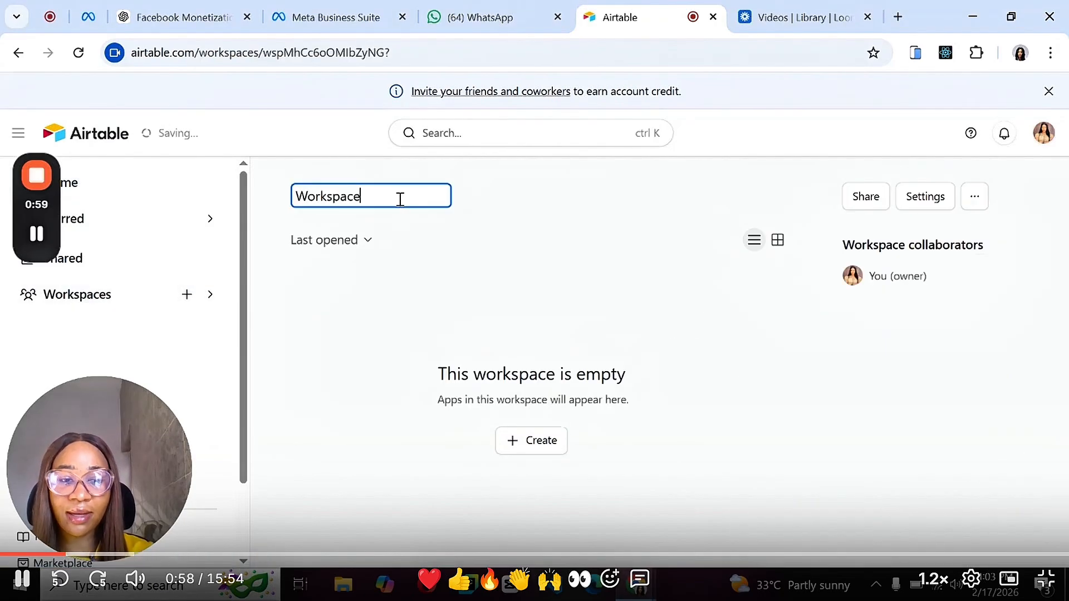
{"action": "key", "text": "BackSpace"}
{"action": "key", "text": "BackSpace"}
{"action": "key", "text": "BackSpace"}
{"action": "key", "text": "BackSpace"}
{"action": "key", "text": "BackSpace"}
{"action": "key", "text": "BackSpace"}
{"action": "key", "text": "BackSpace"}
{"action": "key", "text": "BackSpace"}
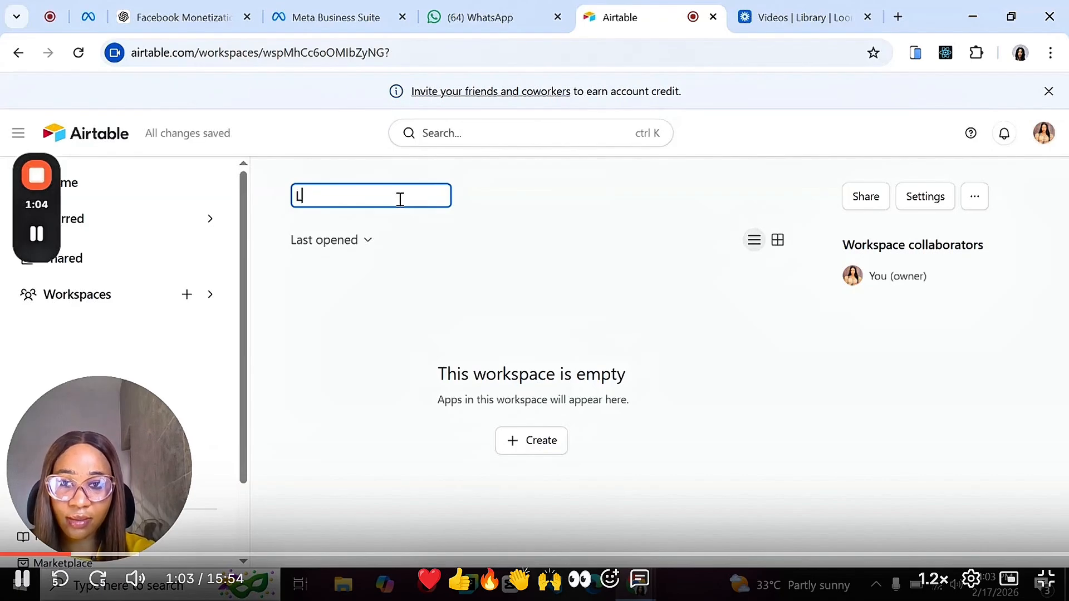
{"action": "type", "text": "Learning"}
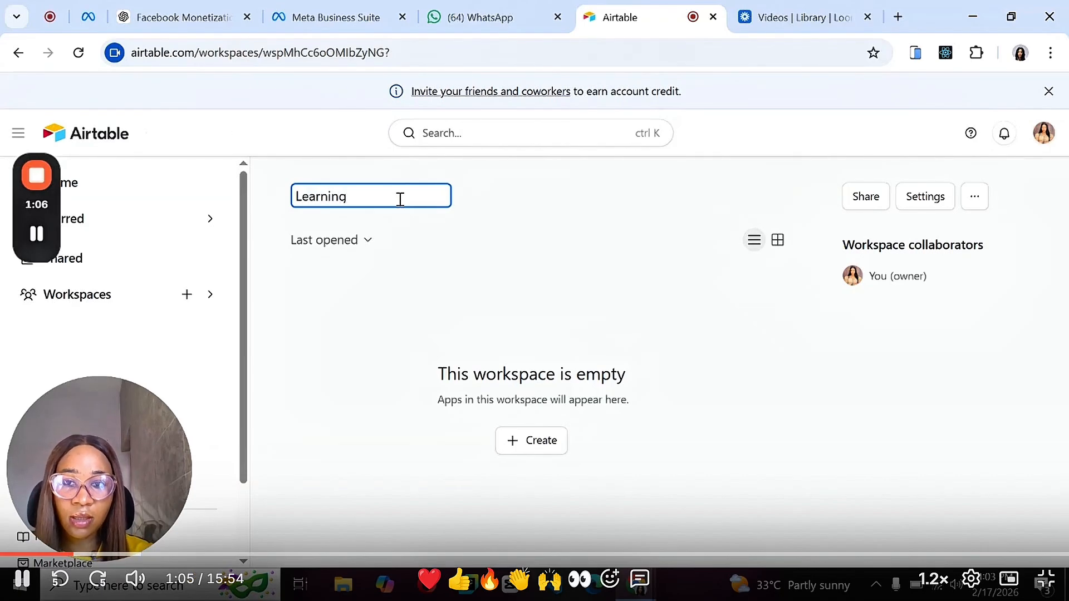
Step: Create a blank app built on your own in the Learning workspace and name the base Task1
{"action": "left_click", "coordinate": [523, 440]}
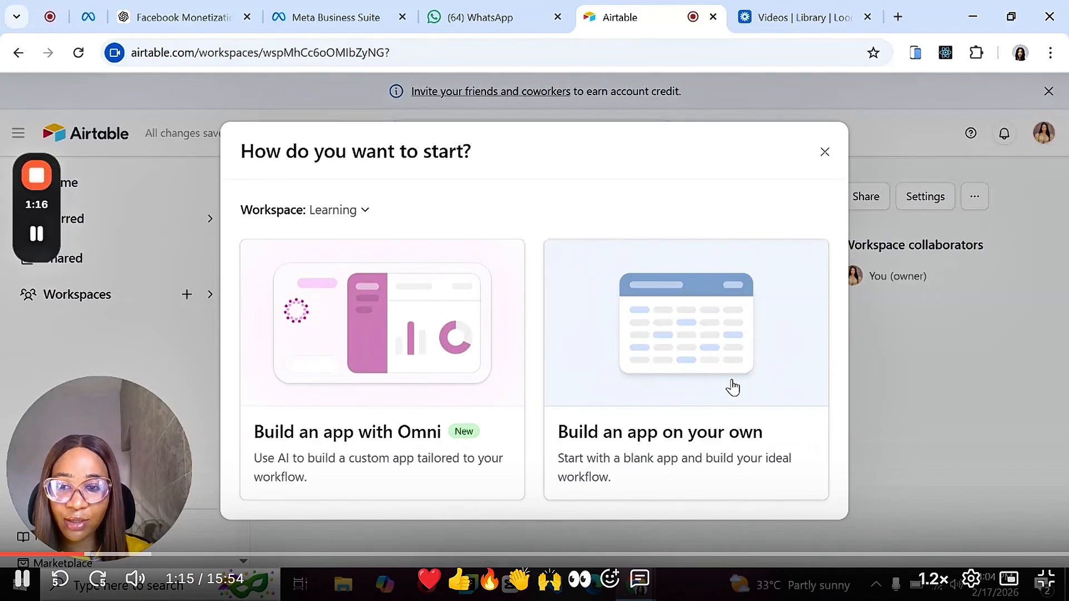
{"action": "left_click", "coordinate": [694, 350]}
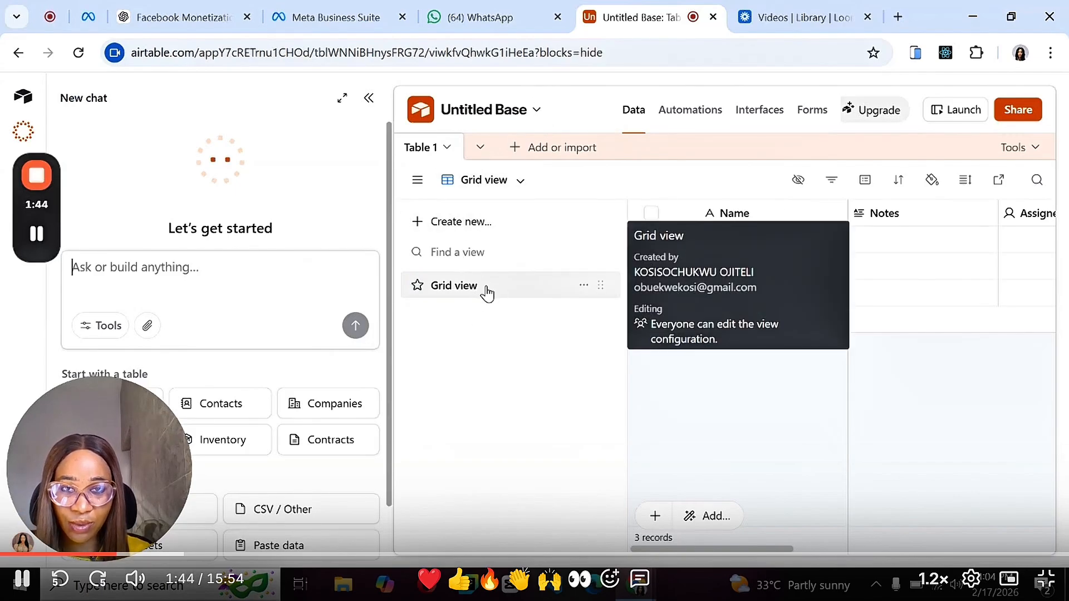
{"action": "left_click", "coordinate": [522, 117]}
{"action": "key", "text": "BackSpace"}
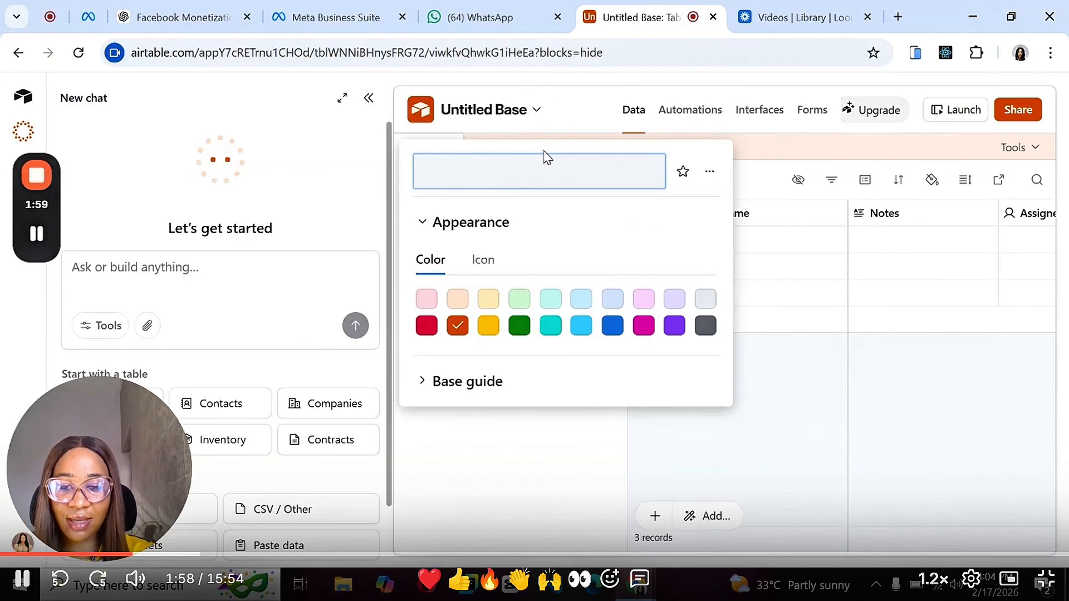
{"action": "key", "text": "BackSpace"}
{"action": "type", "text": "Task1"}
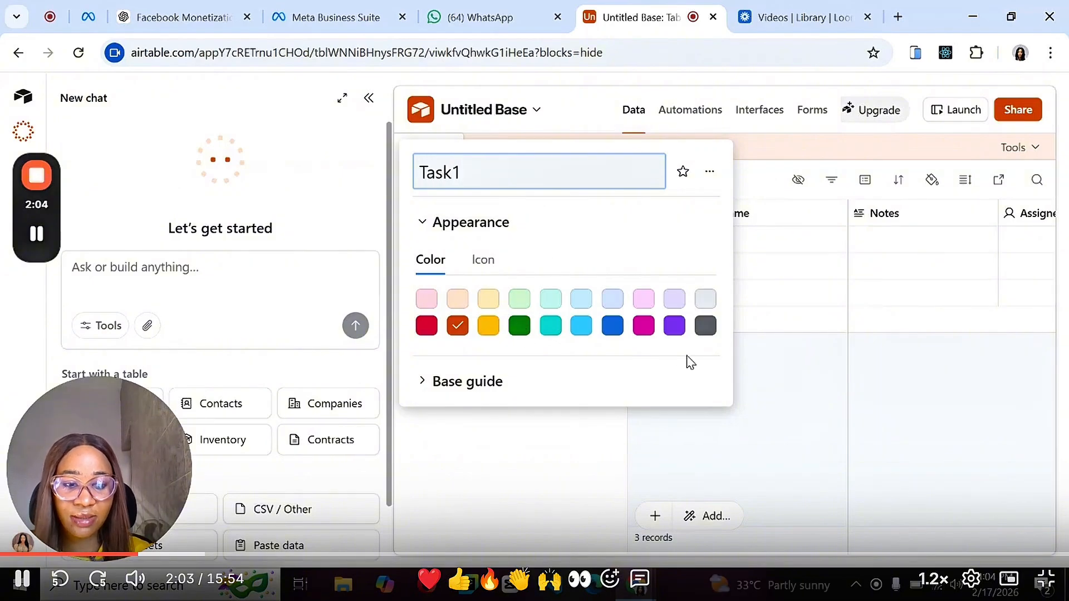
{"action": "key", "text": "Return"}
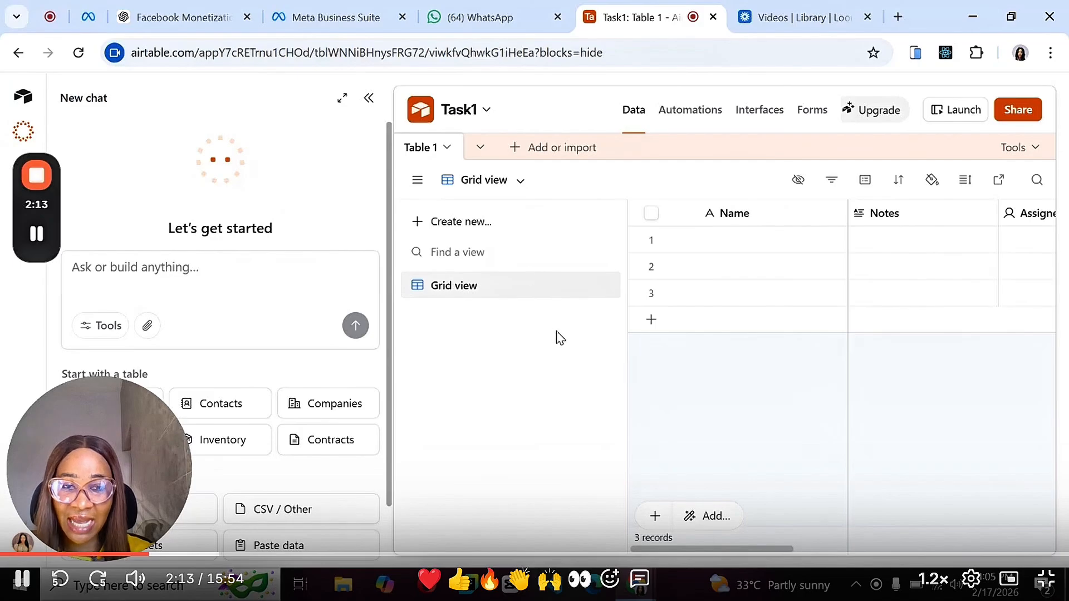
Step: Collapse the assistant chat and view the options for adding or importing a table
{"action": "left_click", "coordinate": [367, 105]}
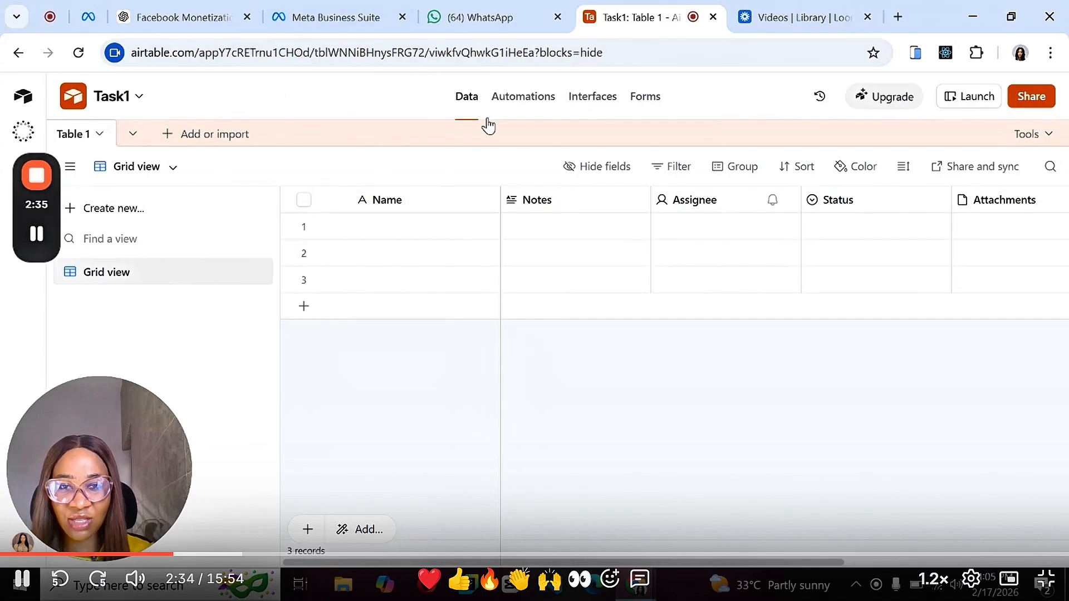
{"action": "left_click", "coordinate": [167, 137]}
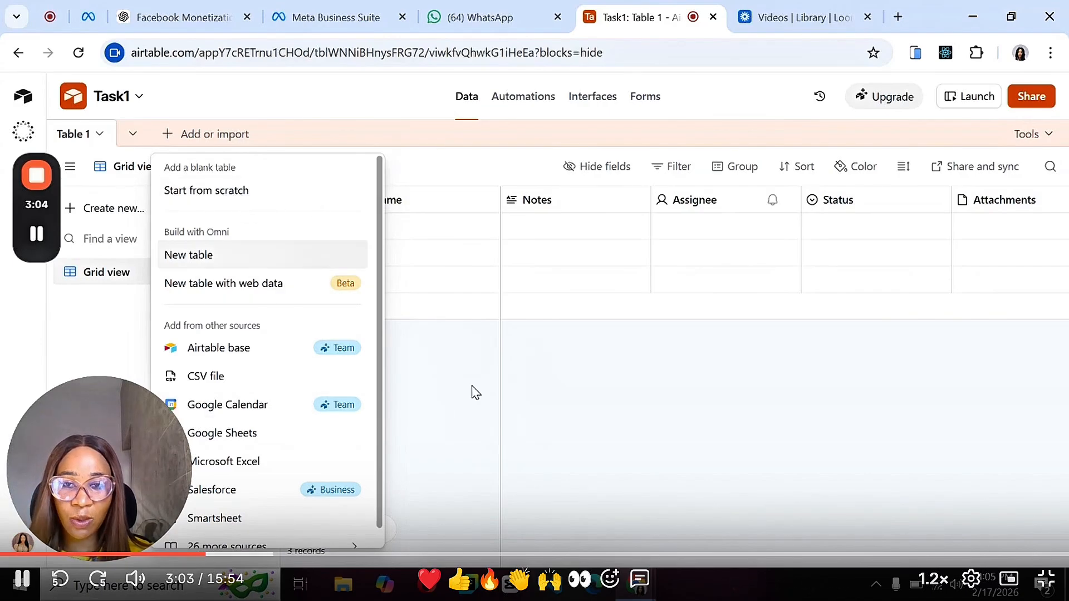
{"action": "left_click", "coordinate": [475, 393]}
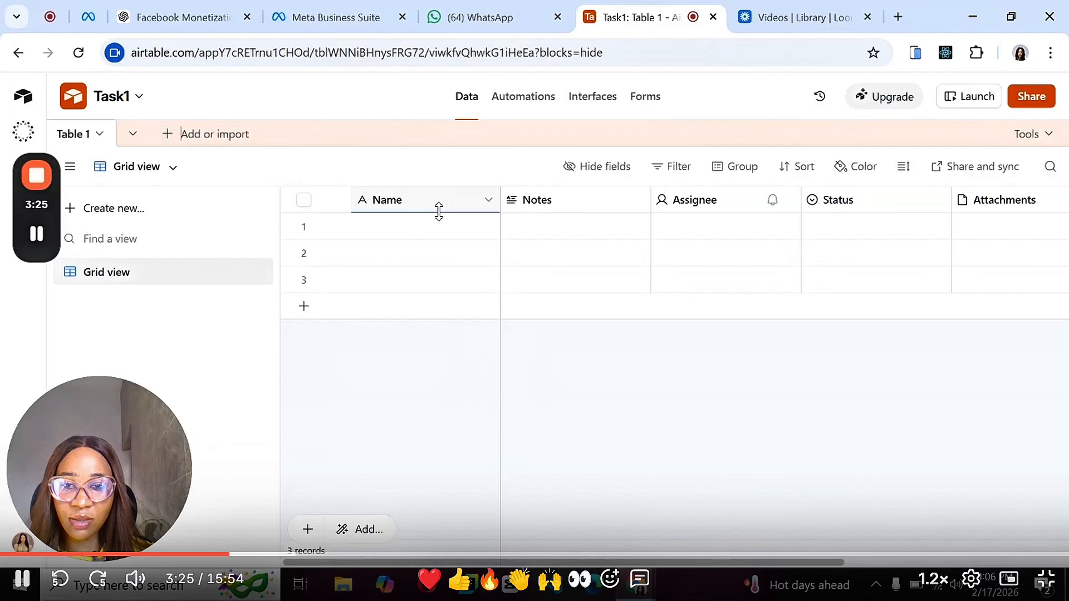
Step: Open the Name field's settings and save it with the Single line text type
{"action": "left_click", "coordinate": [488, 203]}
{"action": "left_click", "coordinate": [448, 237]}
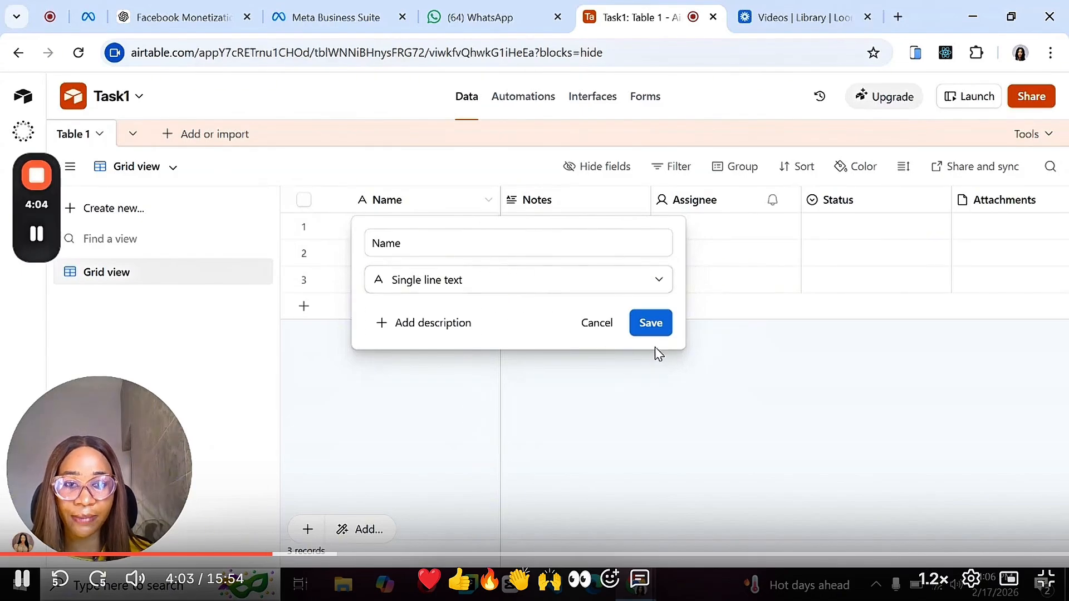
{"action": "left_click", "coordinate": [651, 325]}
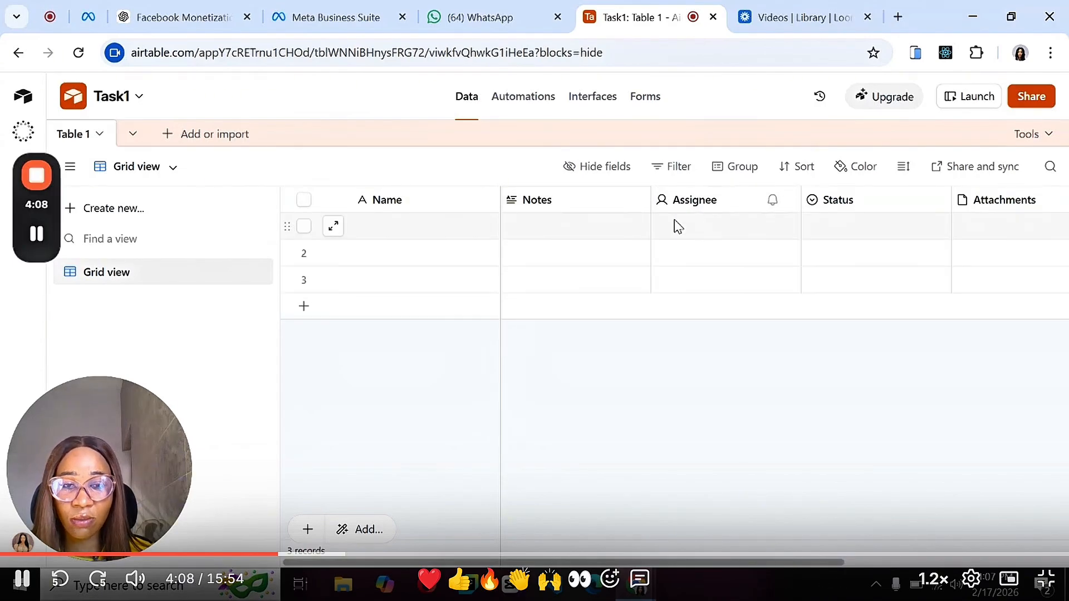
Step: Examine the standard field types available for a new field at the end of Table 1
{"action": "scroll", "coordinate": [761, 242], "scroll_direction": "right", "scroll_amount": 5}
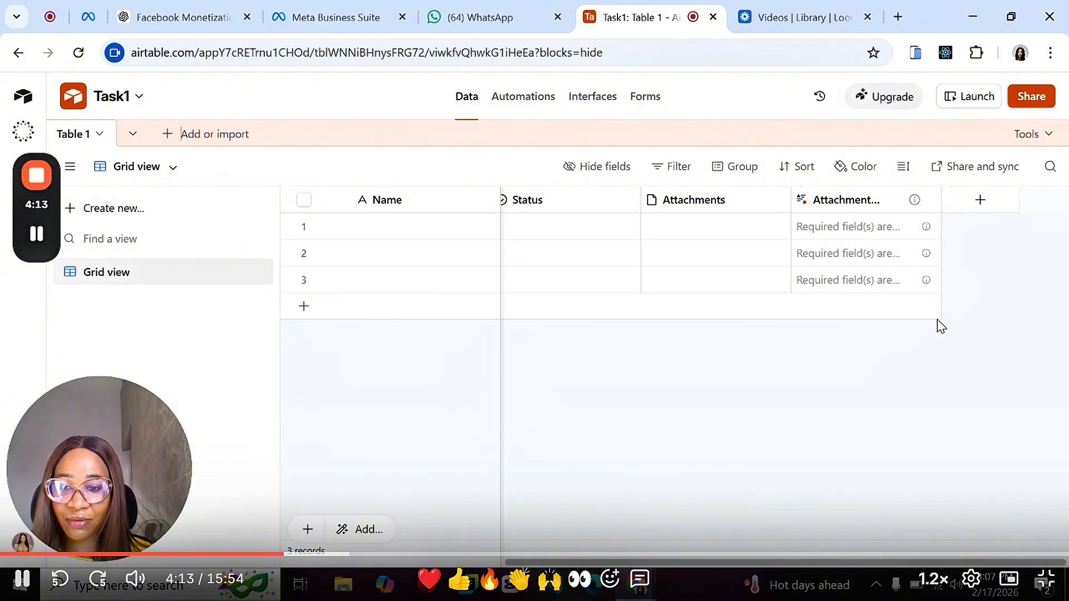
{"action": "left_click", "coordinate": [981, 204]}
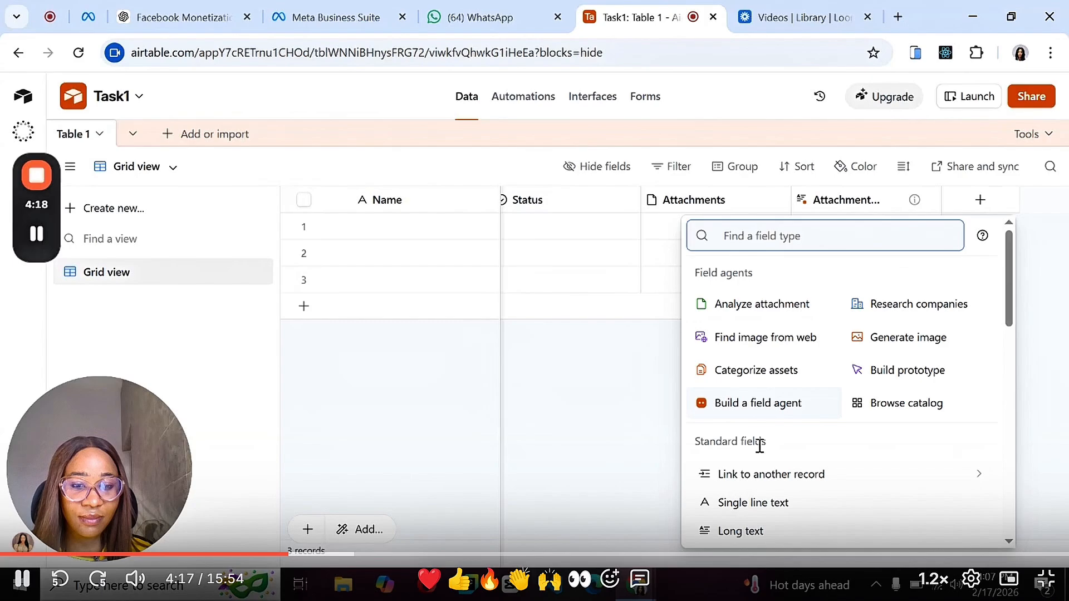
{"action": "scroll", "coordinate": [759, 445], "scroll_direction": "down", "scroll_amount": 4}
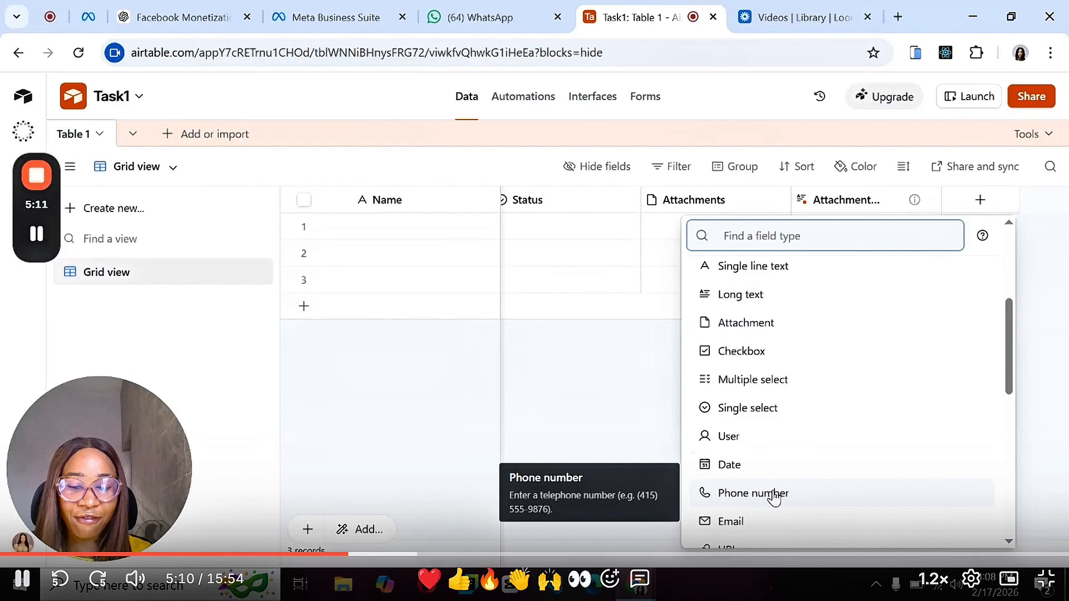
{"action": "scroll", "coordinate": [765, 496], "scroll_direction": "down", "scroll_amount": 2}
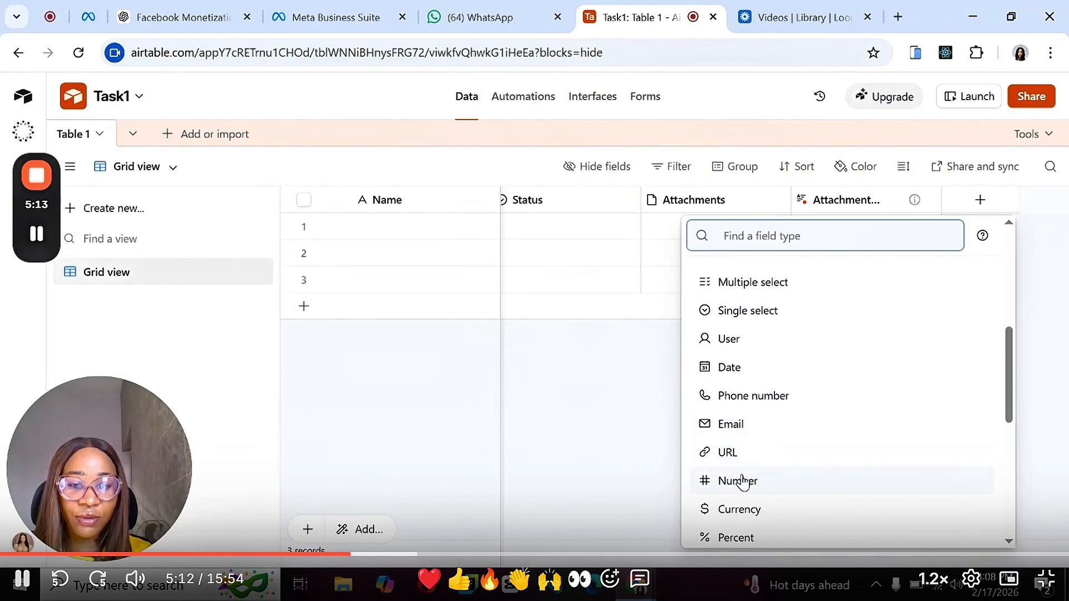
{"action": "scroll", "coordinate": [751, 485], "scroll_direction": "down", "scroll_amount": 2}
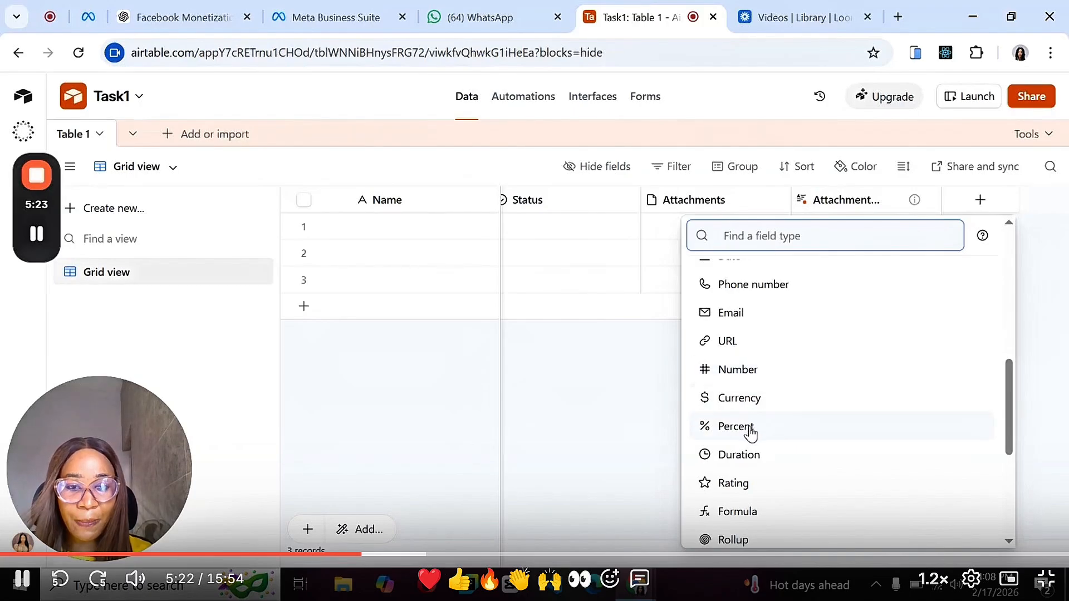
{"action": "scroll", "coordinate": [754, 477], "scroll_direction": "down", "scroll_amount": 2}
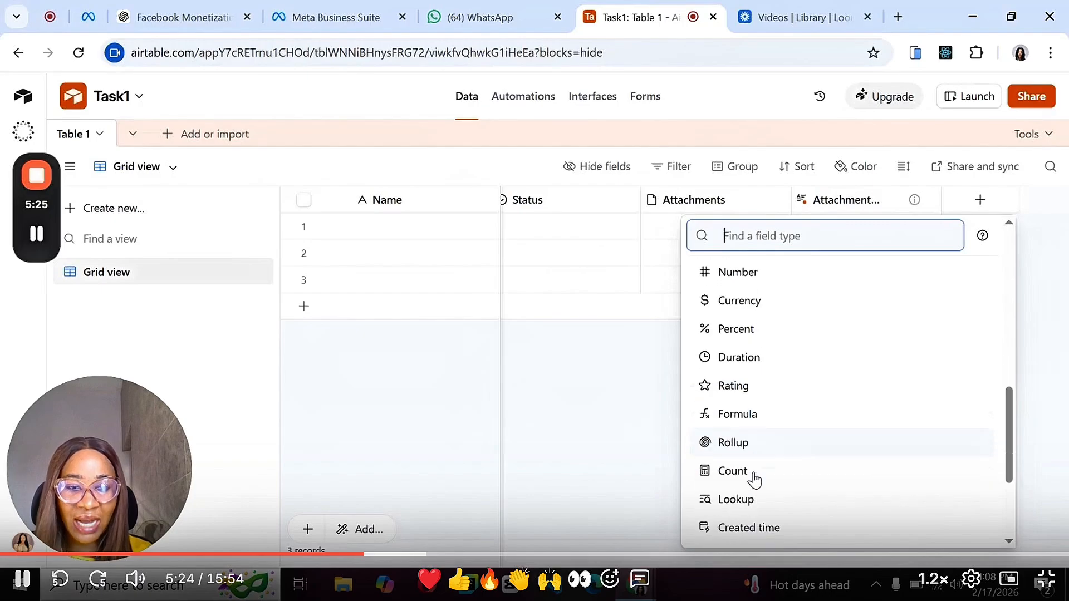
{"action": "scroll", "coordinate": [743, 450], "scroll_direction": "down", "scroll_amount": 2}
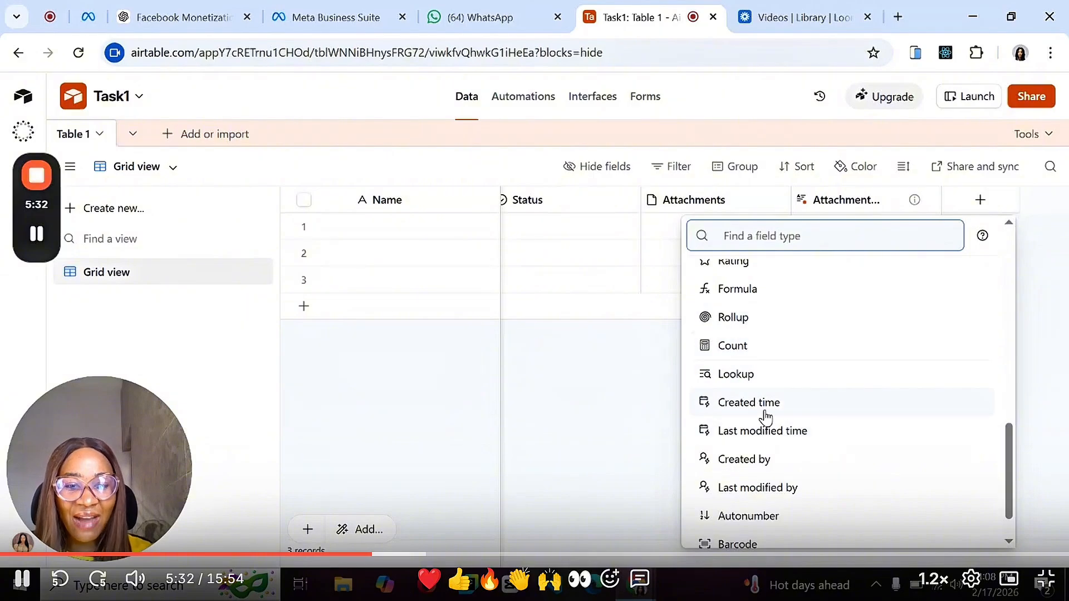
{"action": "mouse_move", "coordinate": [766, 419]}
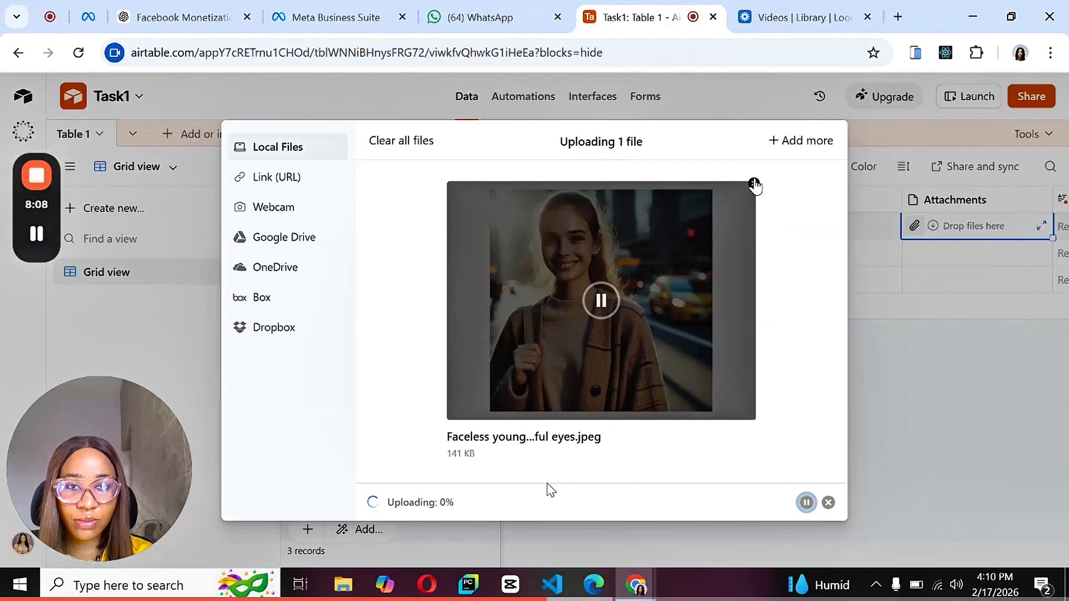
Step: Cancel the image upload for the first record and delete the Attachments field despite its dependency
{"action": "left_click", "coordinate": [829, 503]}
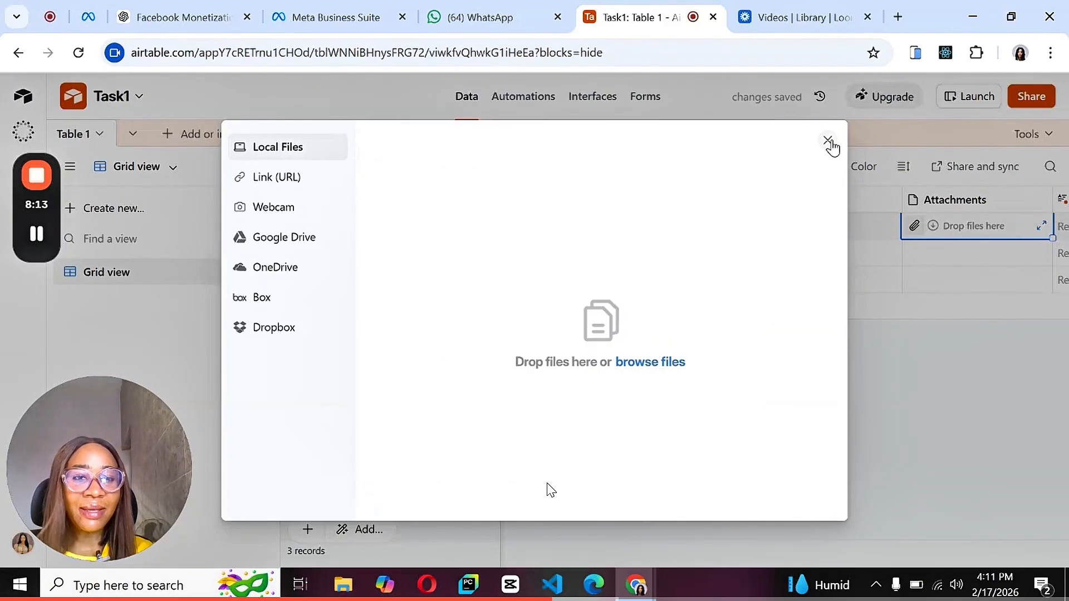
{"action": "left_click", "coordinate": [830, 143]}
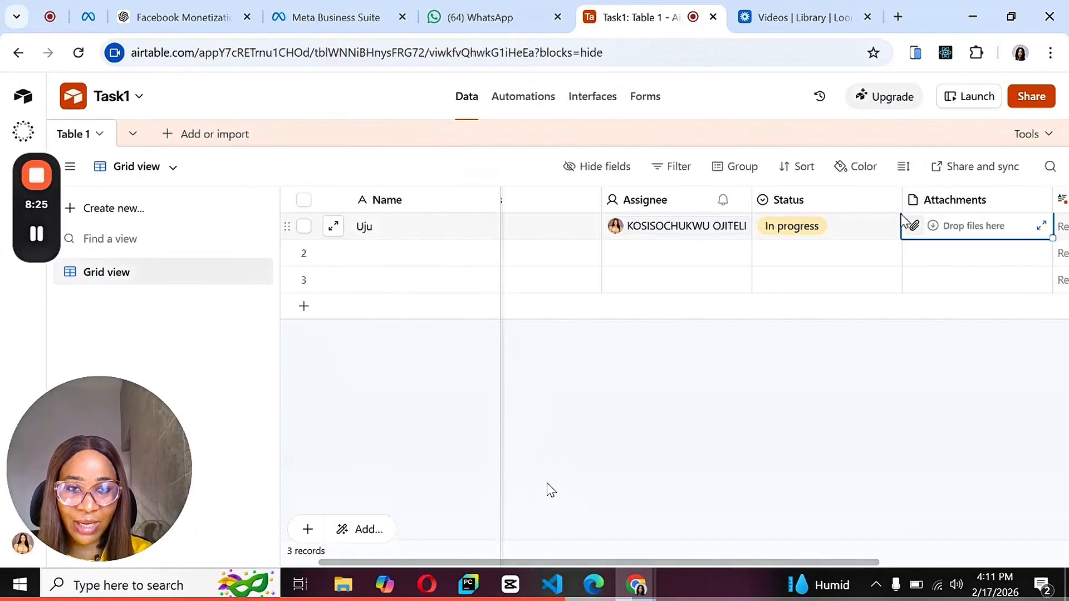
{"action": "scroll", "coordinate": [913, 223], "scroll_direction": "right", "scroll_amount": 5}
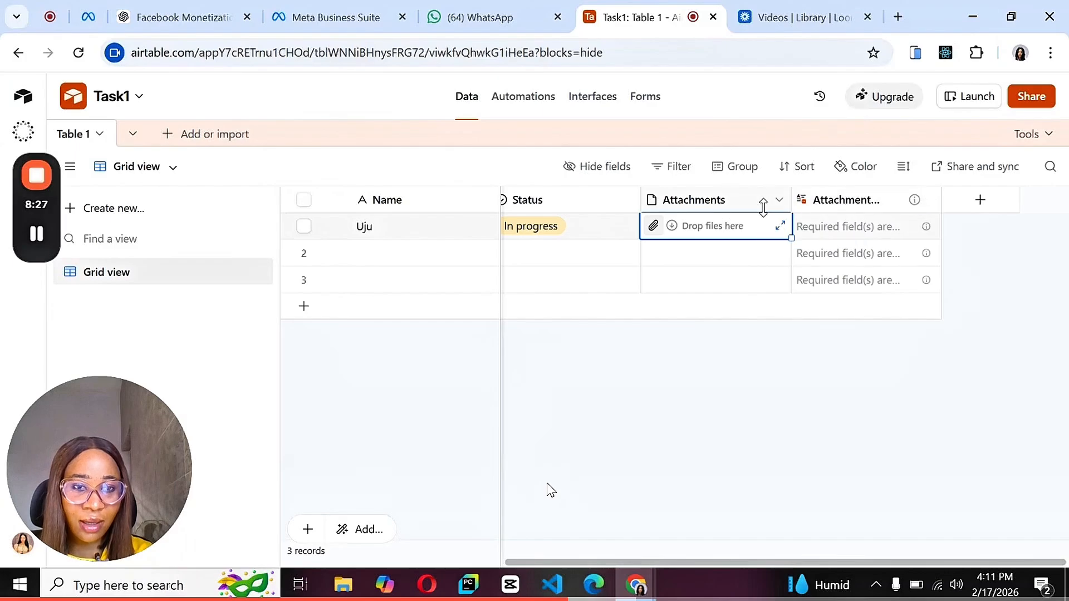
{"action": "left_click", "coordinate": [779, 202]}
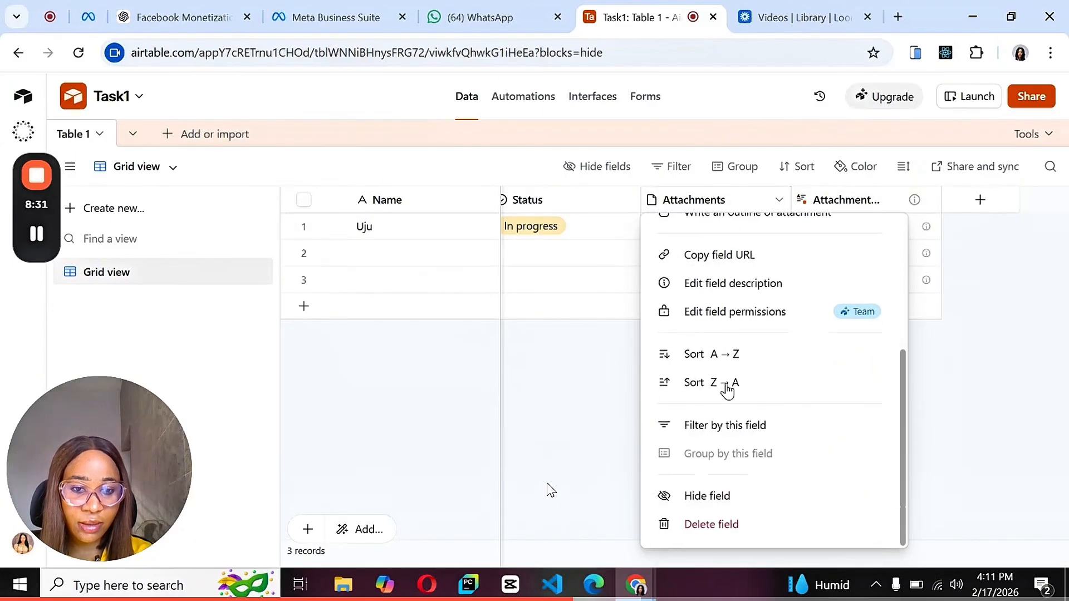
{"action": "left_click", "coordinate": [721, 524]}
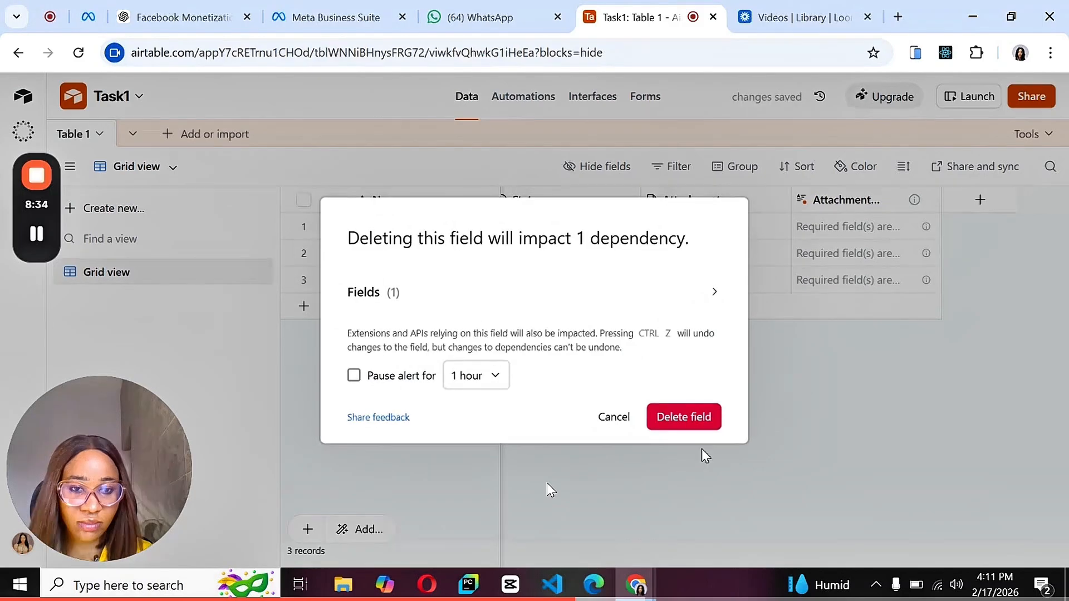
{"action": "left_click", "coordinate": [686, 418]}
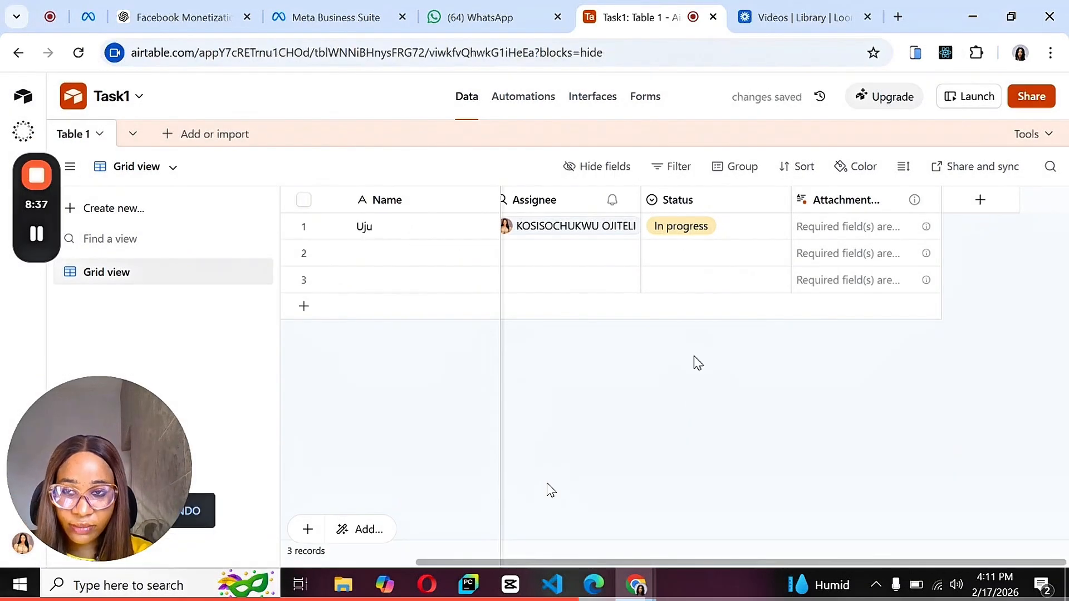
{"action": "key", "text": "ctrl+z"}
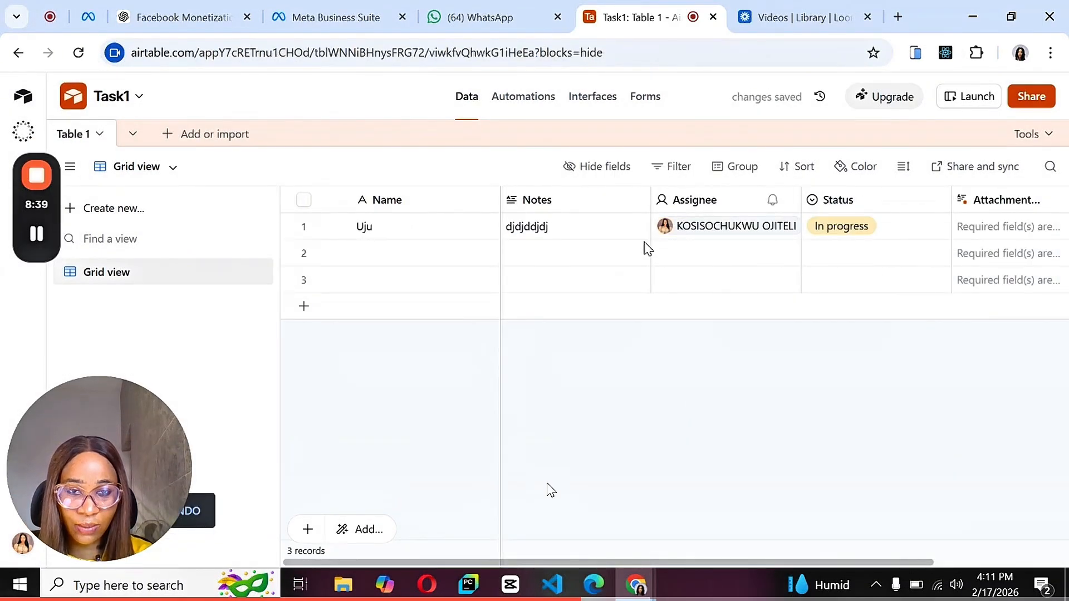
Step: Fill the second record with a sample first name and the note "suhyjdk"
{"action": "left_click", "coordinate": [421, 260]}
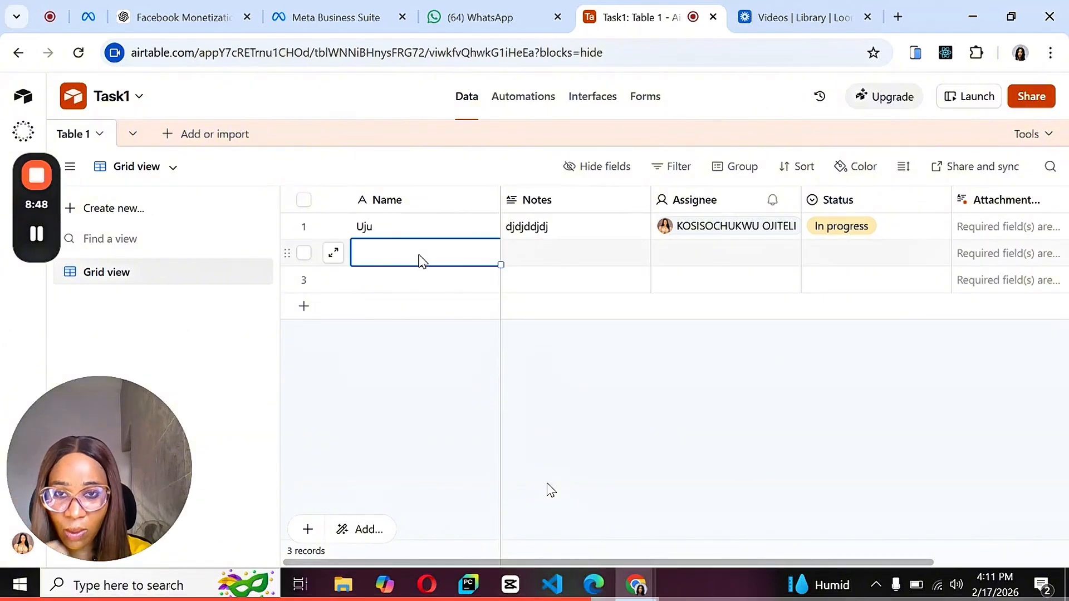
{"action": "type", "text": "Kosi"}
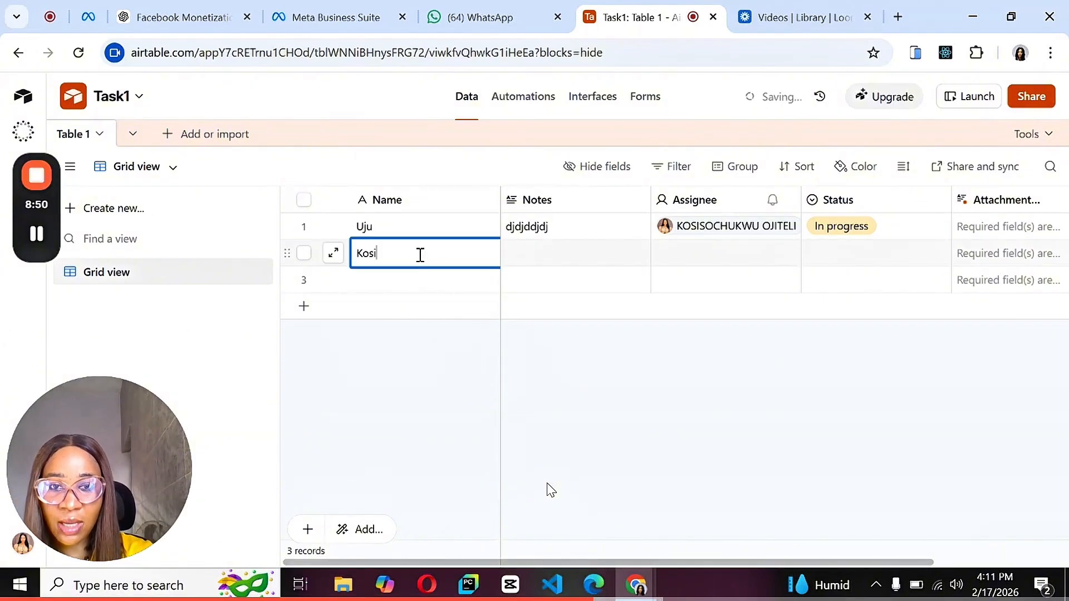
{"action": "left_click", "coordinate": [573, 256]}
{"action": "type", "text": "suhyjdk"}
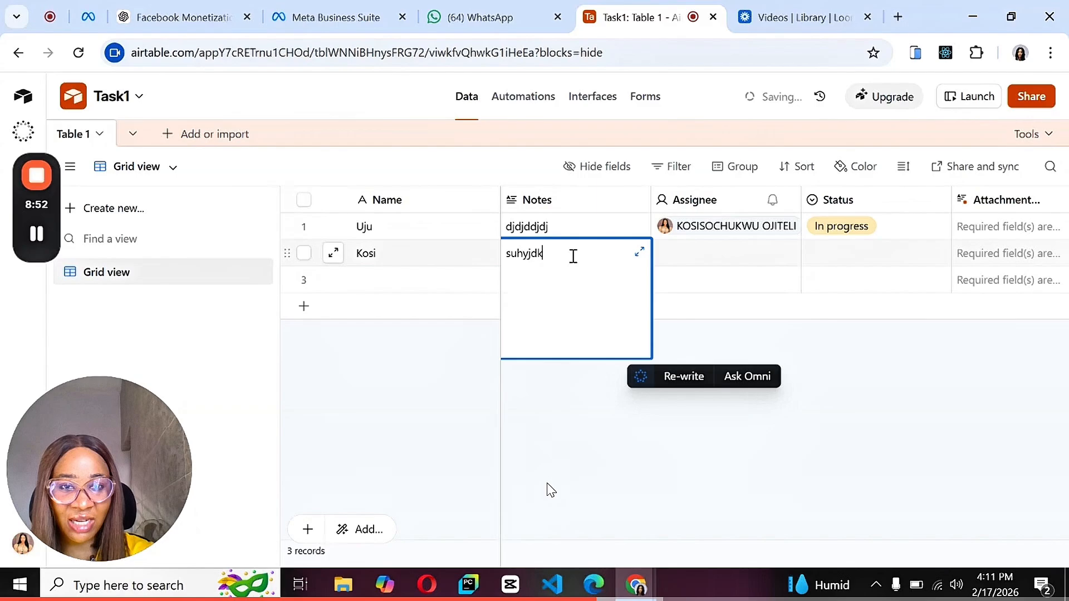
Step: Assign the second record to the available collaborator and set its status to Todo
{"action": "left_click", "coordinate": [708, 249]}
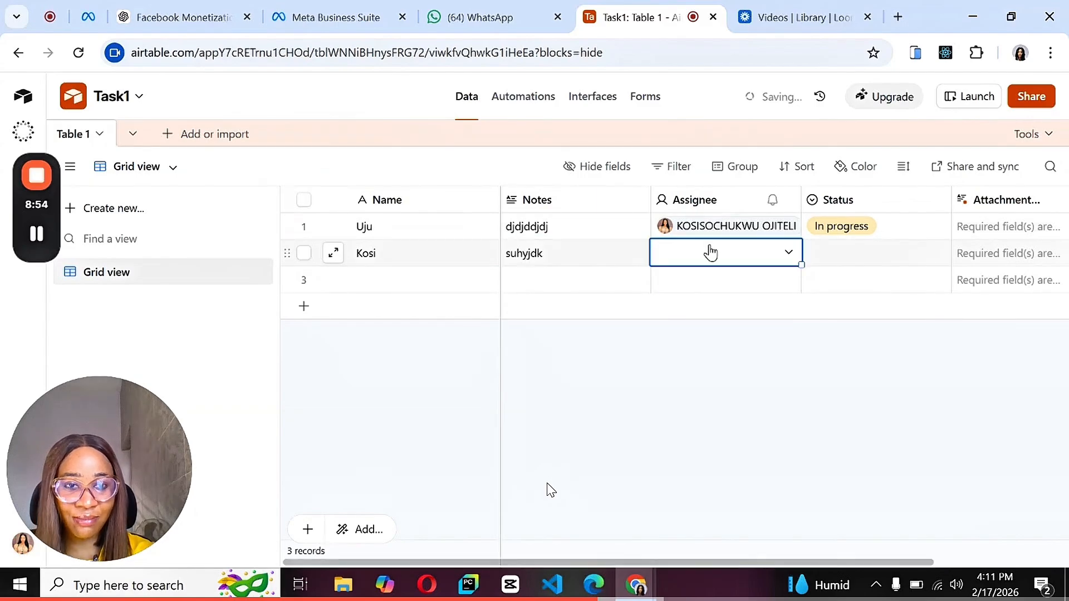
{"action": "left_click", "coordinate": [790, 254]}
{"action": "left_click", "coordinate": [754, 356]}
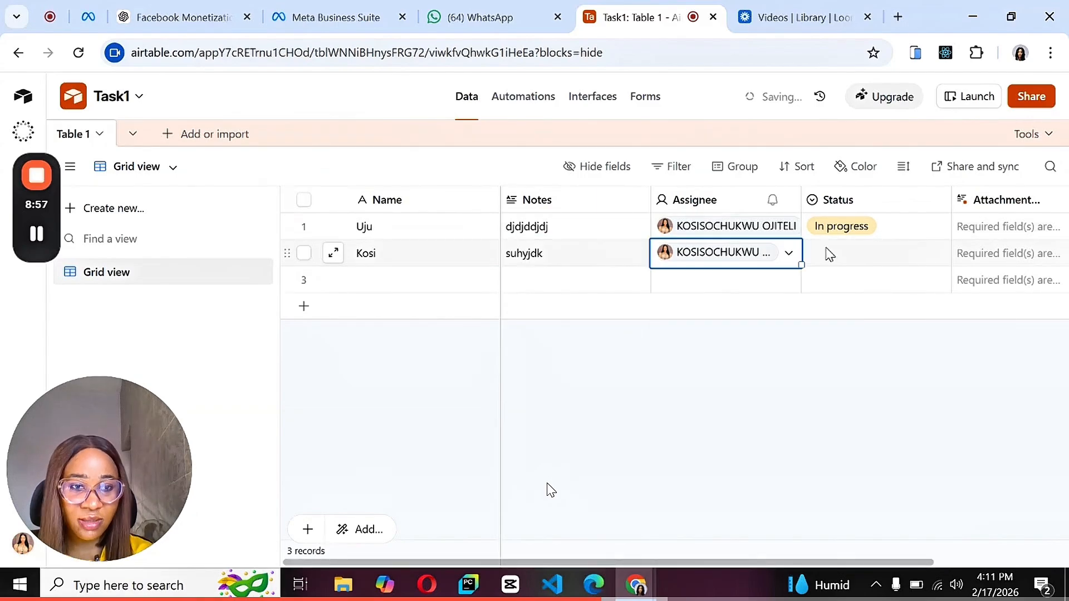
{"action": "left_click", "coordinate": [826, 250]}
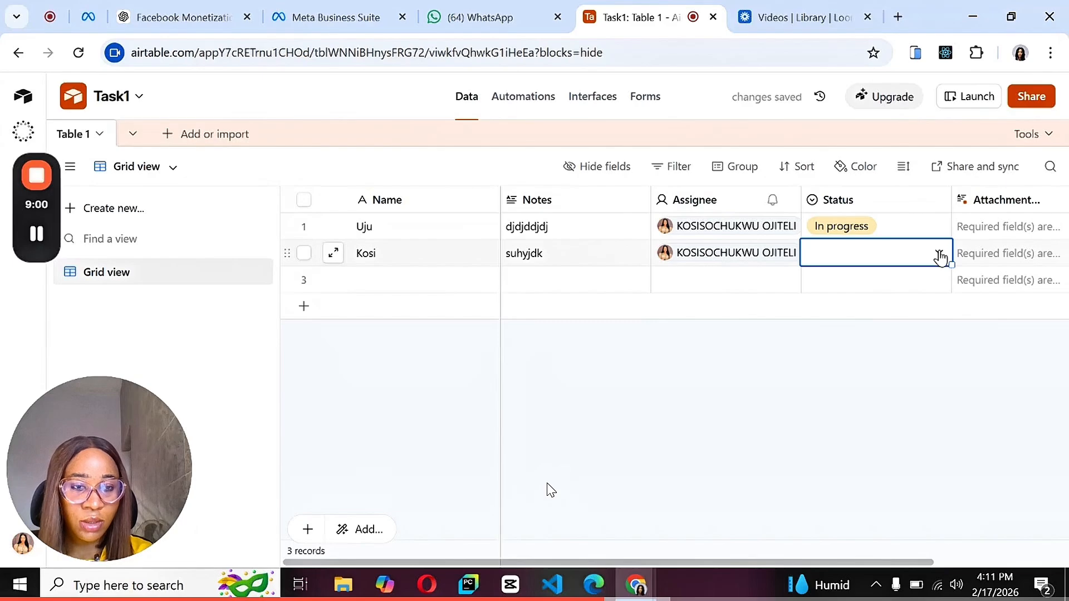
{"action": "left_click", "coordinate": [940, 256]}
{"action": "left_click", "coordinate": [834, 346]}
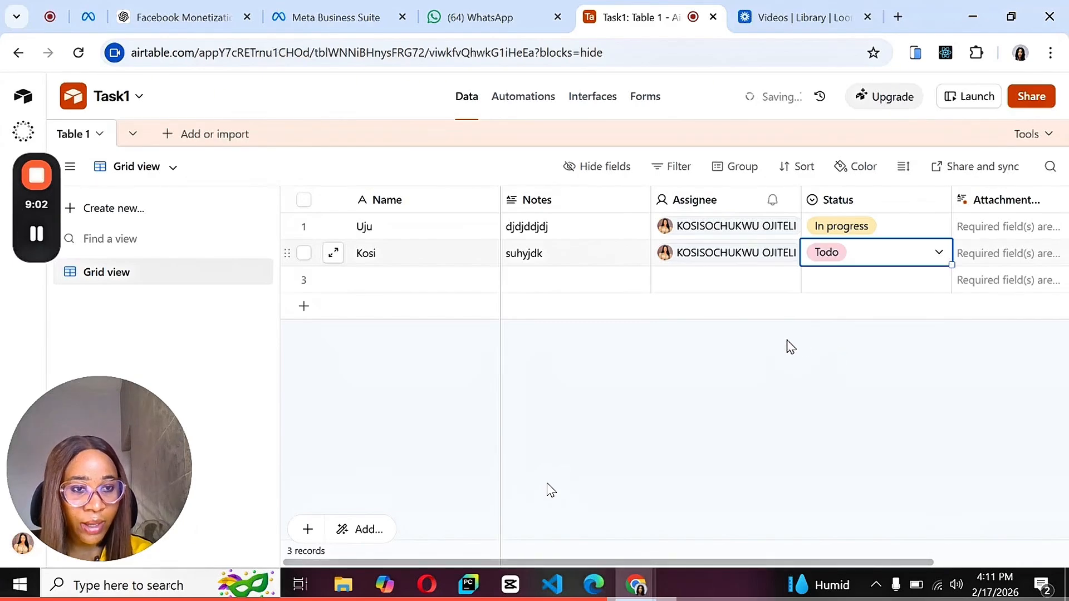
Step: Add a Created time field at the end of the table, keeping the local date format and 12 hour time
{"action": "scroll", "coordinate": [788, 346], "scroll_direction": "right", "scroll_amount": 3}
{"action": "left_click", "coordinate": [979, 202]}
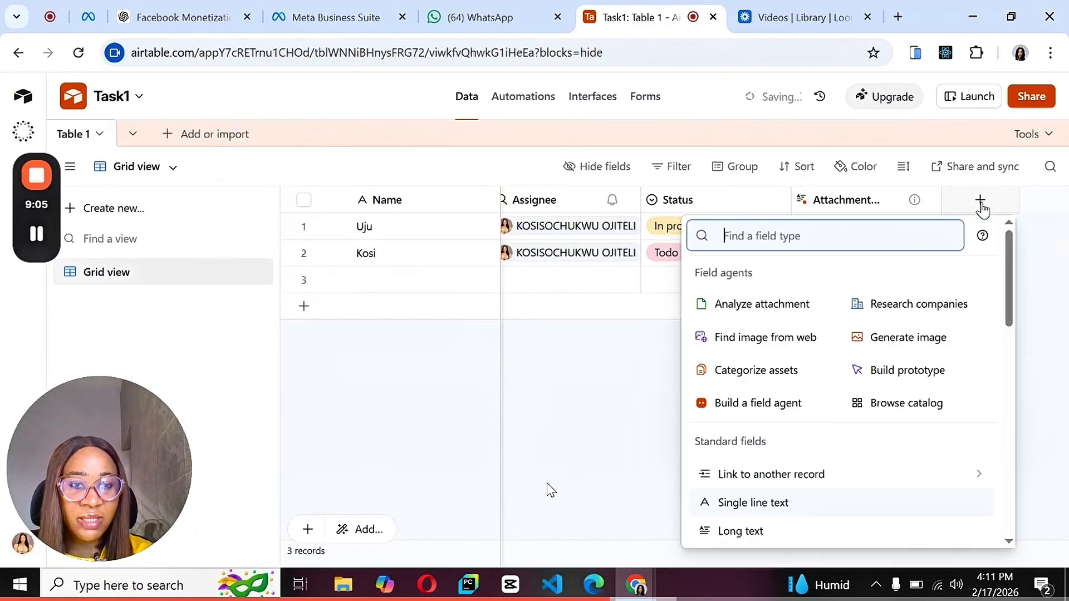
{"action": "scroll", "coordinate": [764, 456], "scroll_direction": "down", "scroll_amount": 5}
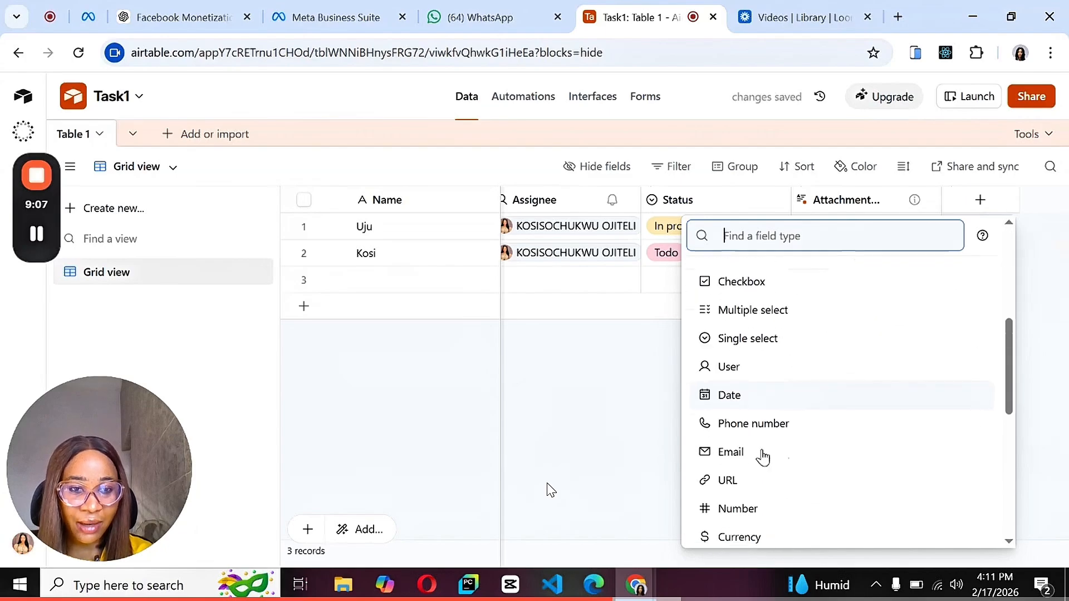
{"action": "scroll", "coordinate": [738, 398], "scroll_direction": "down", "scroll_amount": 4}
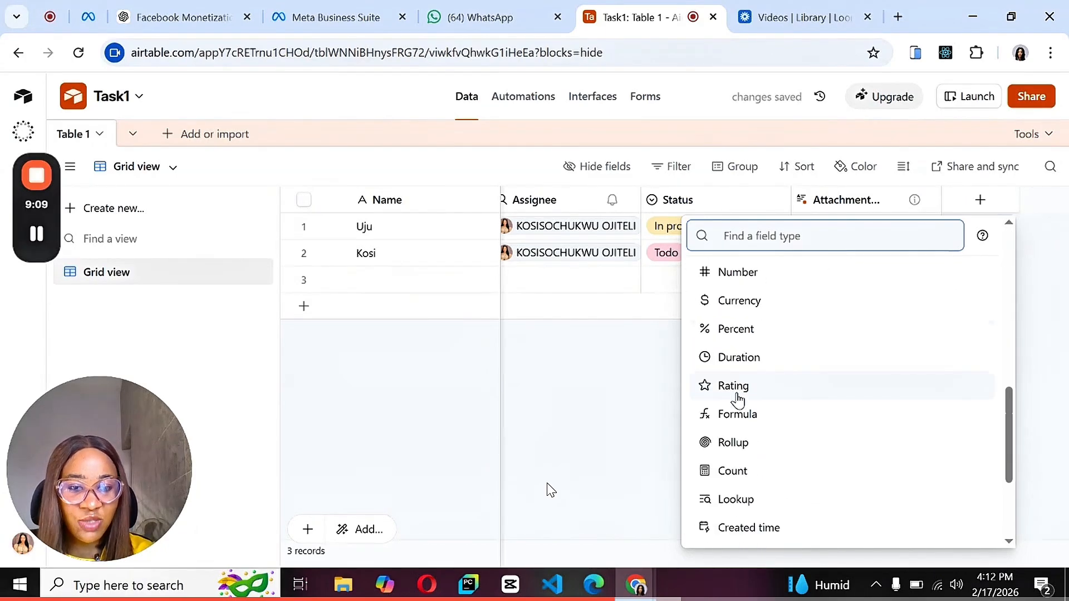
{"action": "scroll", "coordinate": [738, 398], "scroll_direction": "down", "scroll_amount": 3}
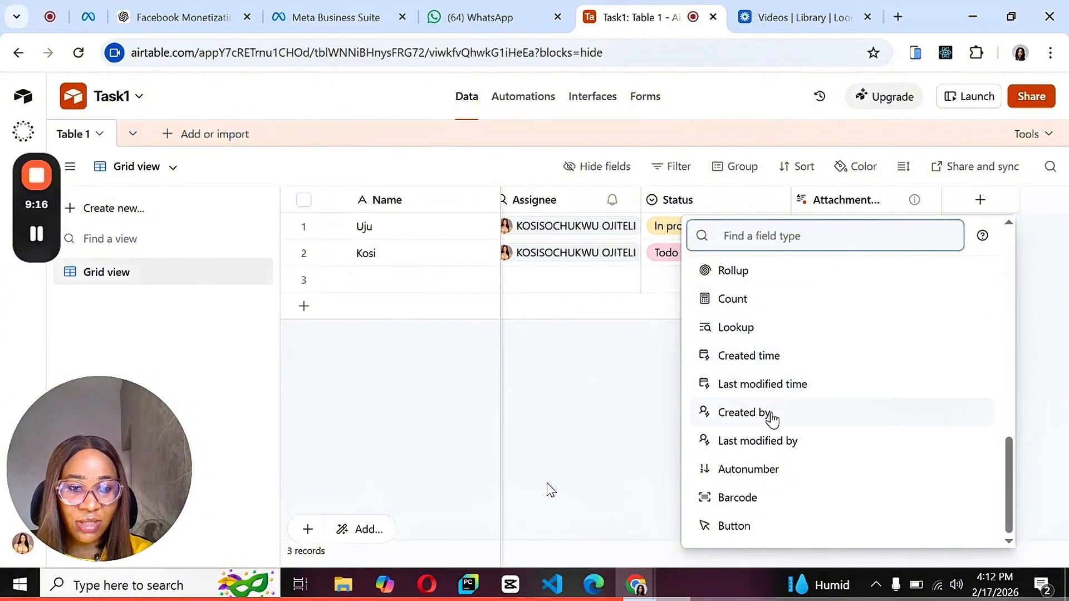
{"action": "left_click", "coordinate": [768, 363]}
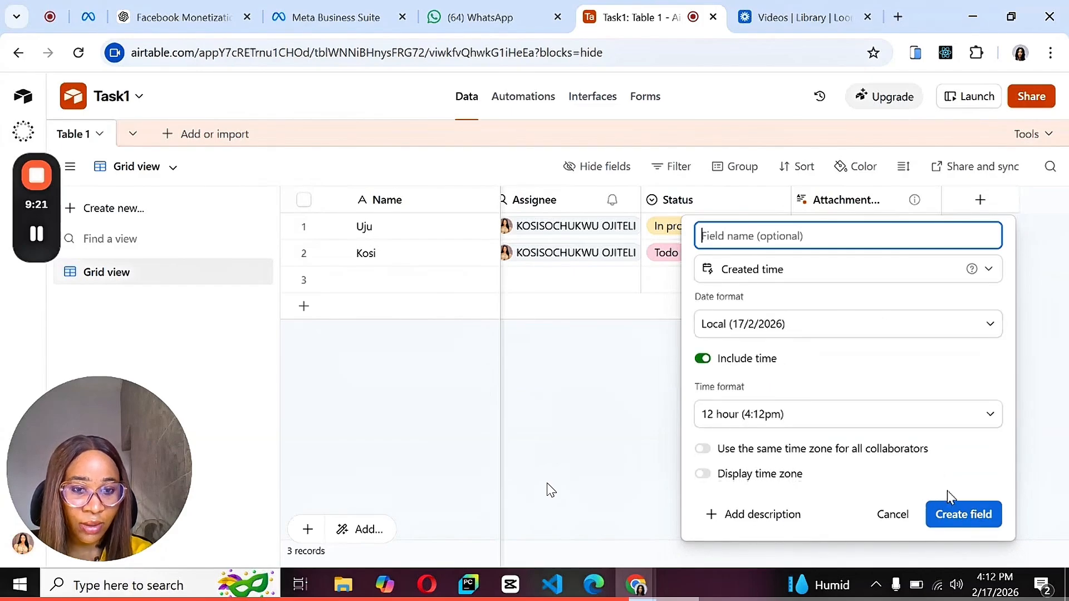
{"action": "left_click", "coordinate": [961, 515]}
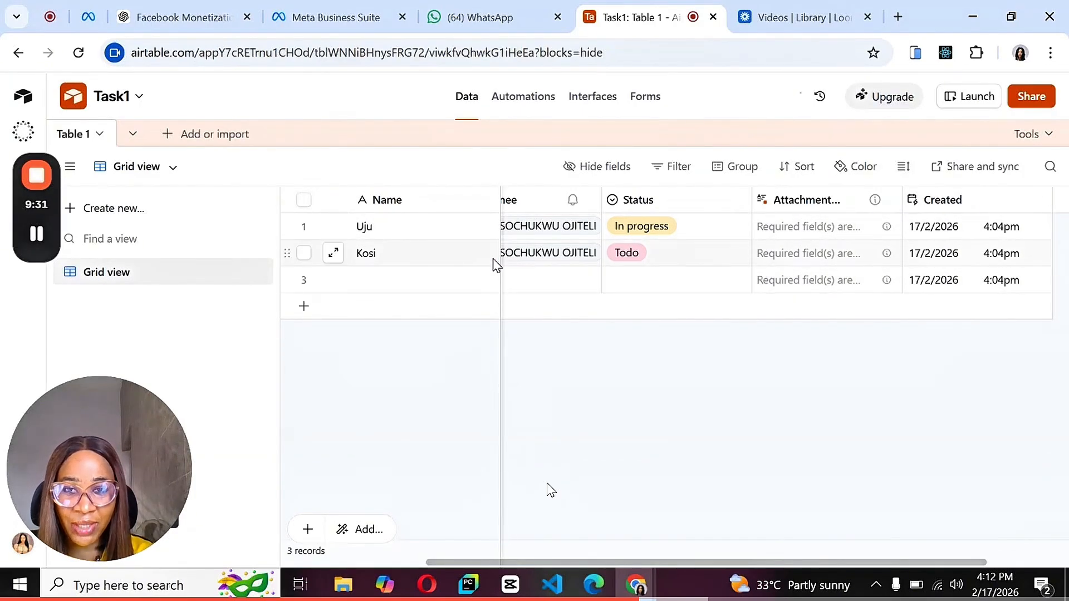
Step: Extend the name in the second record by adding "so" to its end
{"action": "left_click", "coordinate": [405, 260]}
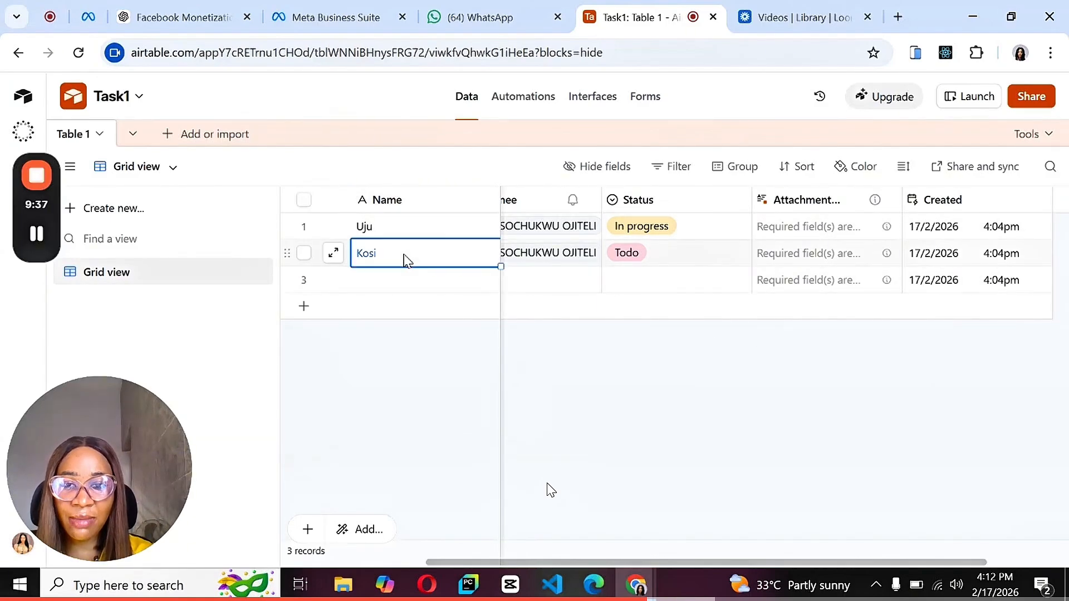
{"action": "type", "text": "s"}
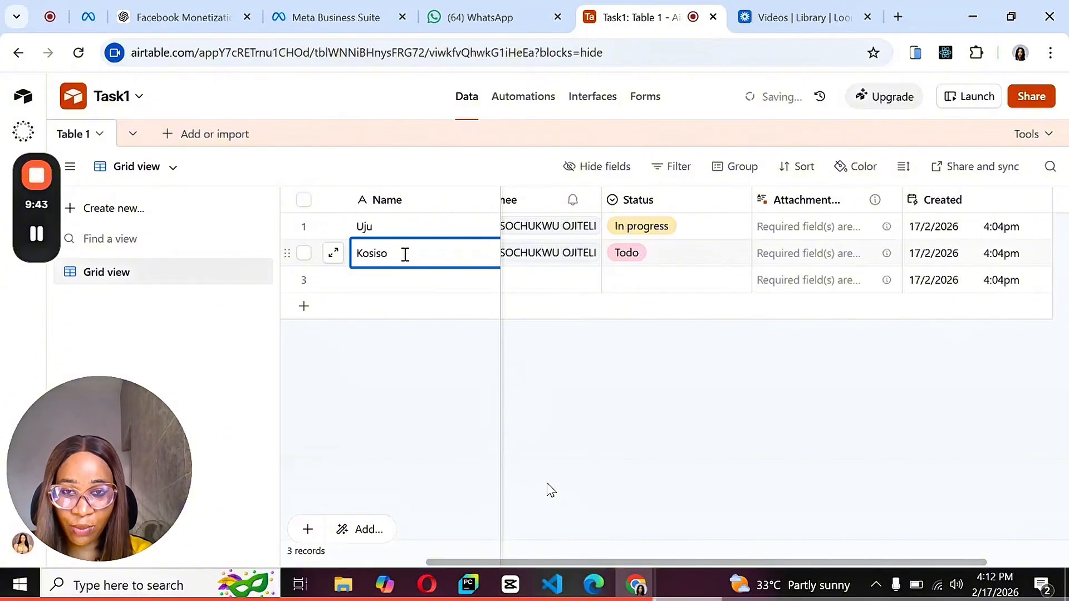
{"action": "type", "text": "o"}
{"action": "key", "text": "Return"}
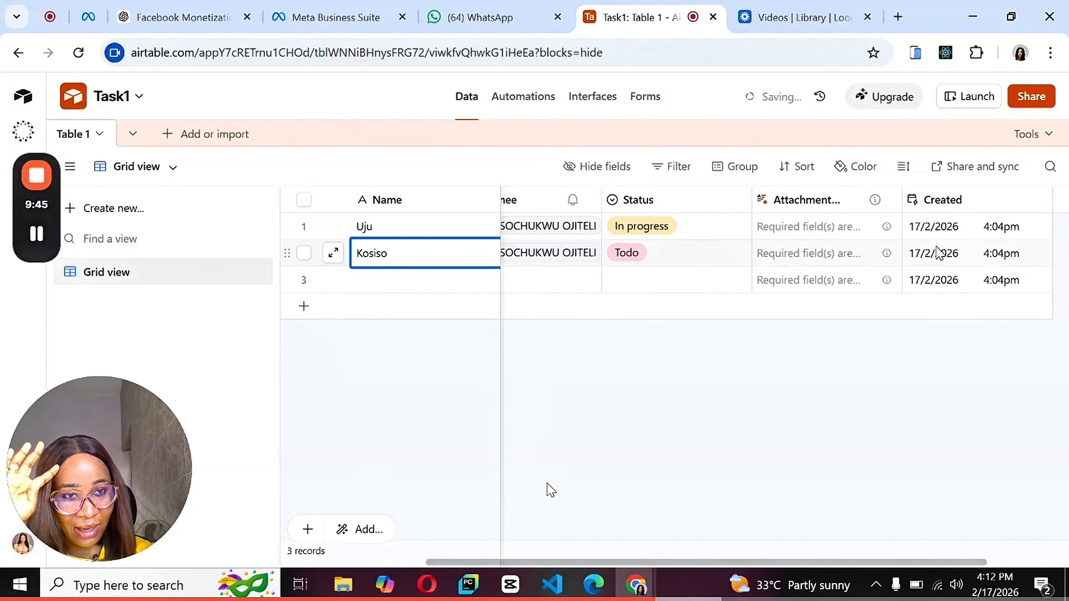
{"action": "scroll", "coordinate": [940, 253], "scroll_direction": "right", "scroll_amount": 2}
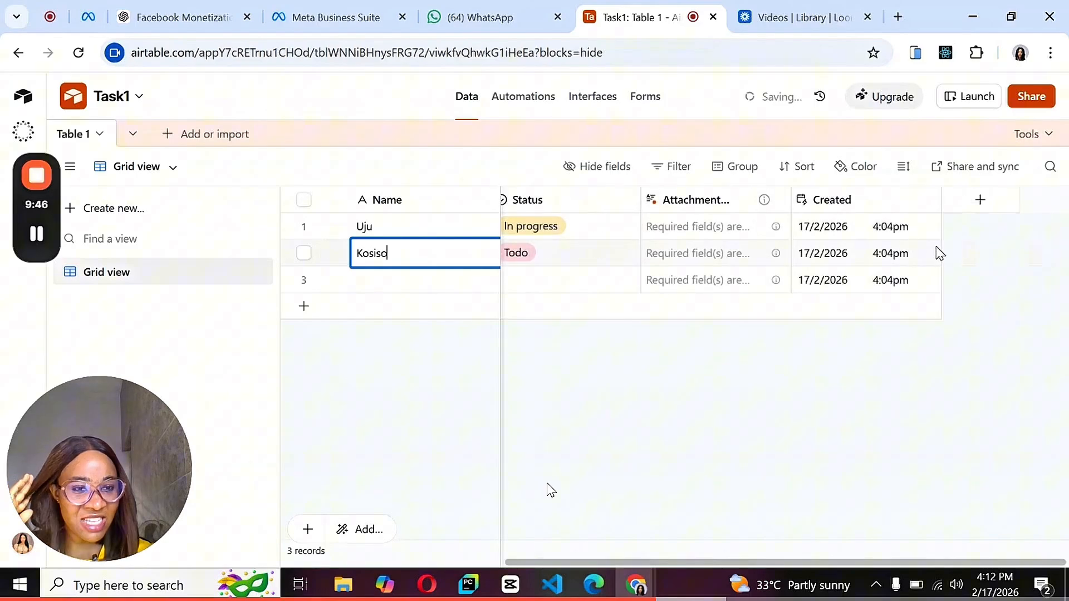
{"action": "left_click", "coordinate": [801, 254]}
Step: Add a Last modified time field at the end of the table that tracks all editable fields
{"action": "left_click", "coordinate": [980, 200]}
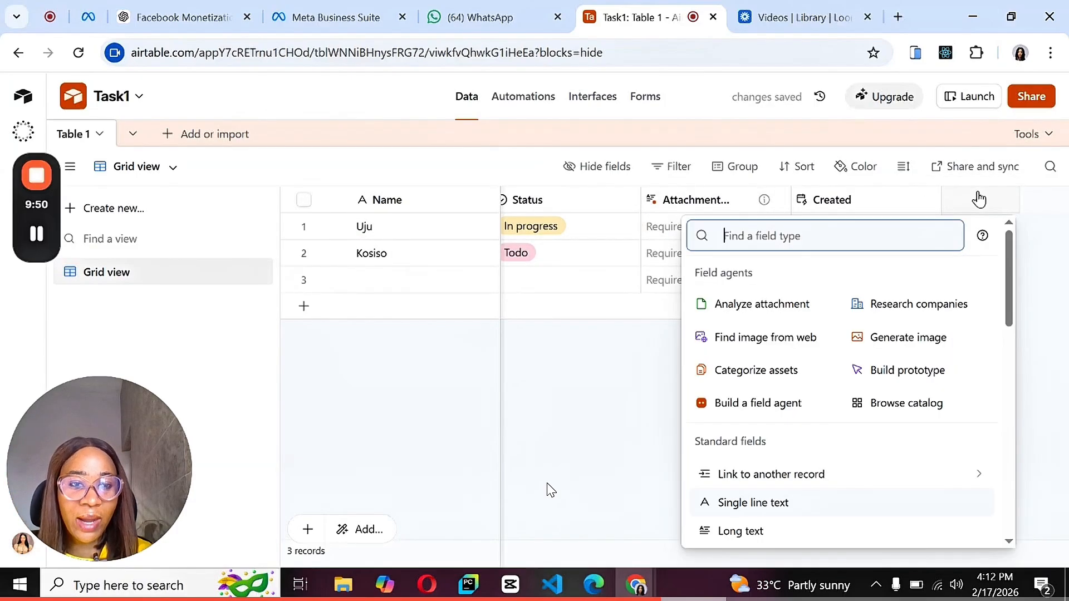
{"action": "scroll", "coordinate": [844, 390], "scroll_direction": "down", "scroll_amount": 3}
{"action": "scroll", "coordinate": [840, 406], "scroll_direction": "down", "scroll_amount": 8}
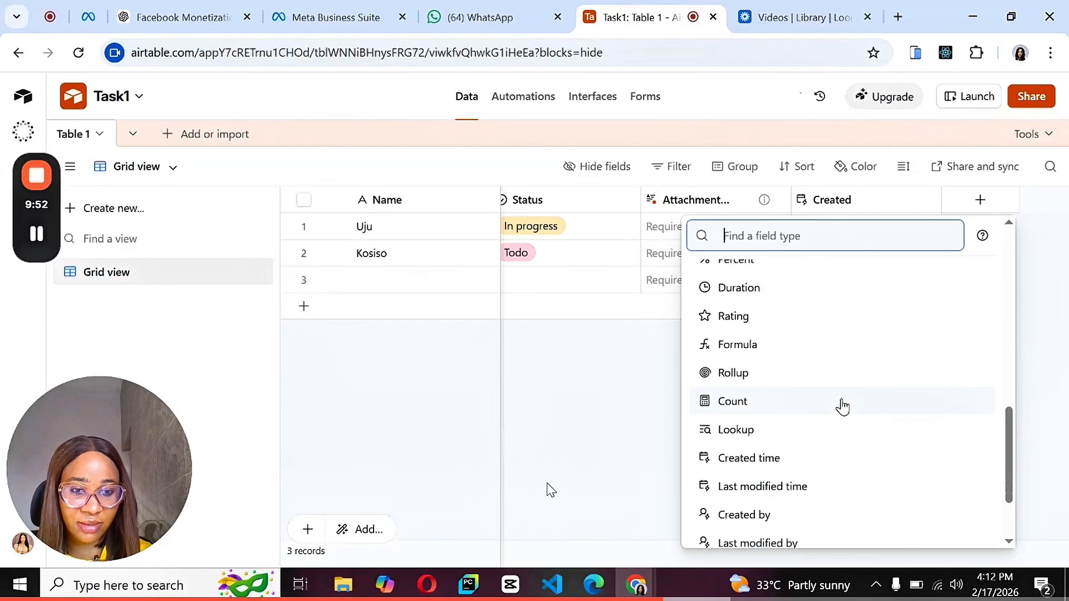
{"action": "left_click", "coordinate": [822, 389]}
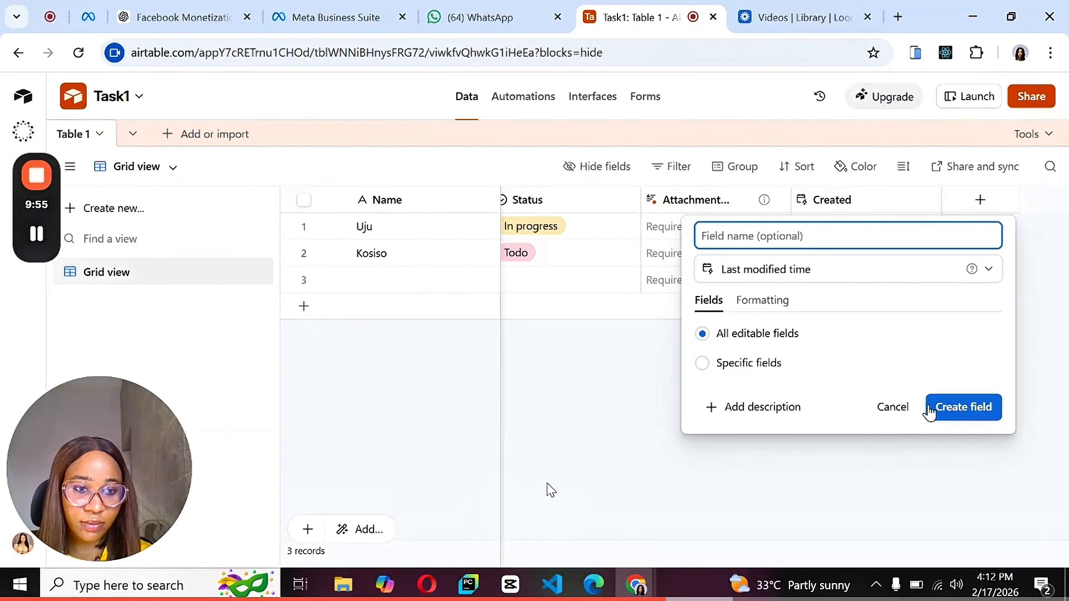
{"action": "left_click", "coordinate": [954, 410]}
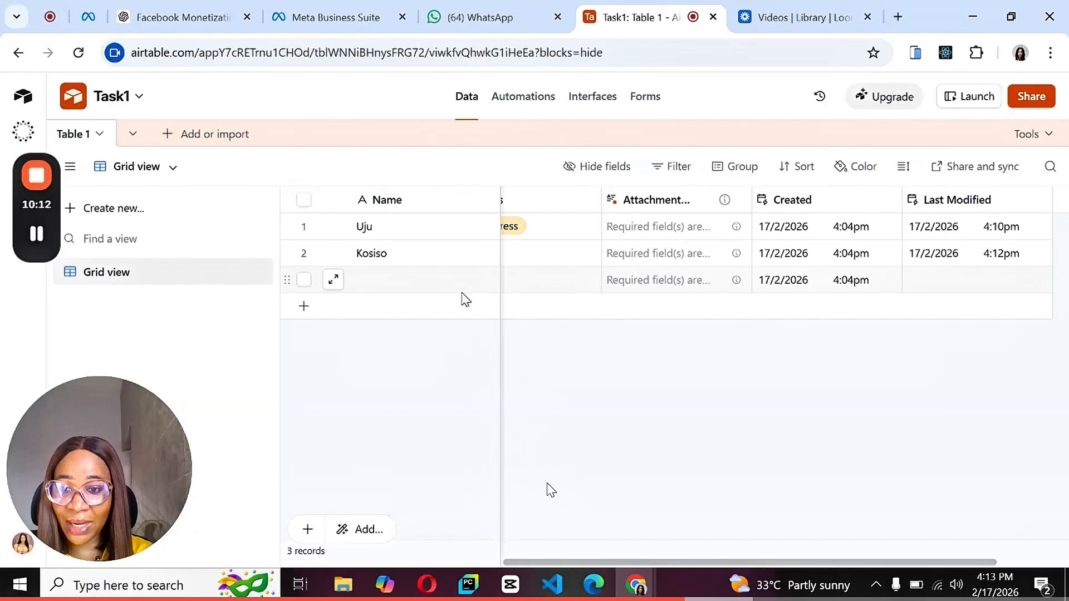
Step: Set up a new Multiple select field at the end of the table with the options j and k
{"action": "scroll", "coordinate": [945, 233], "scroll_direction": "right", "scroll_amount": 2}
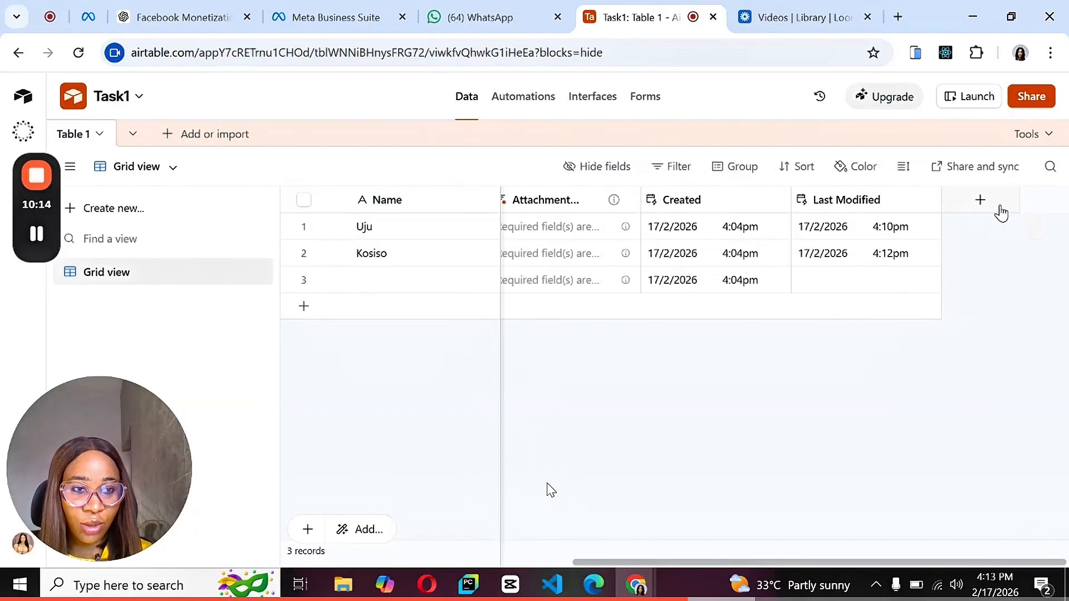
{"action": "left_click", "coordinate": [981, 201]}
{"action": "scroll", "coordinate": [771, 468], "scroll_direction": "down", "scroll_amount": 1}
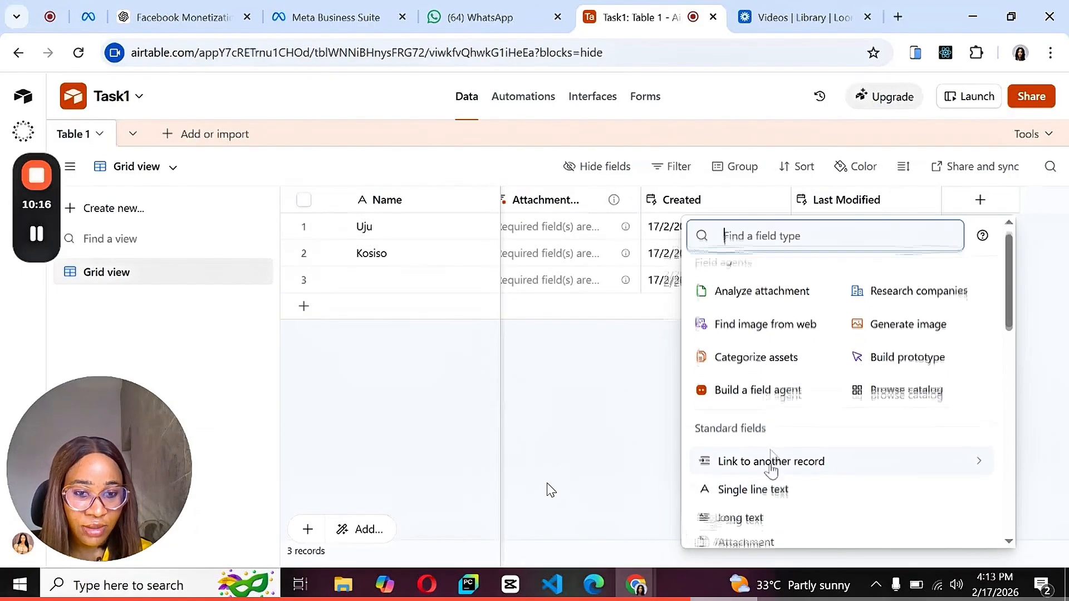
{"action": "scroll", "coordinate": [771, 468], "scroll_direction": "down", "scroll_amount": 4}
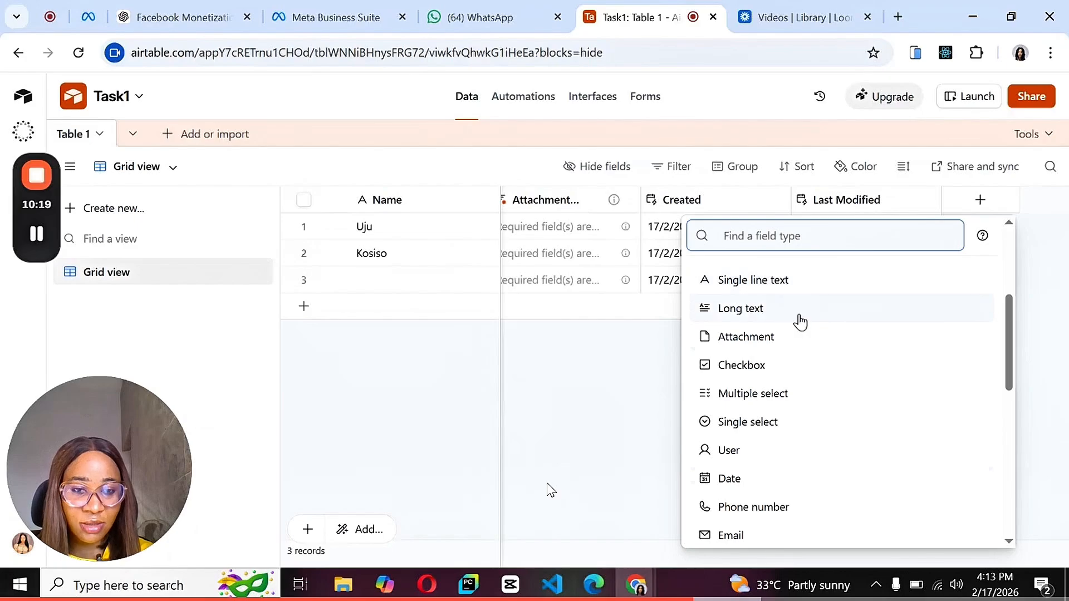
{"action": "left_click", "coordinate": [767, 401]}
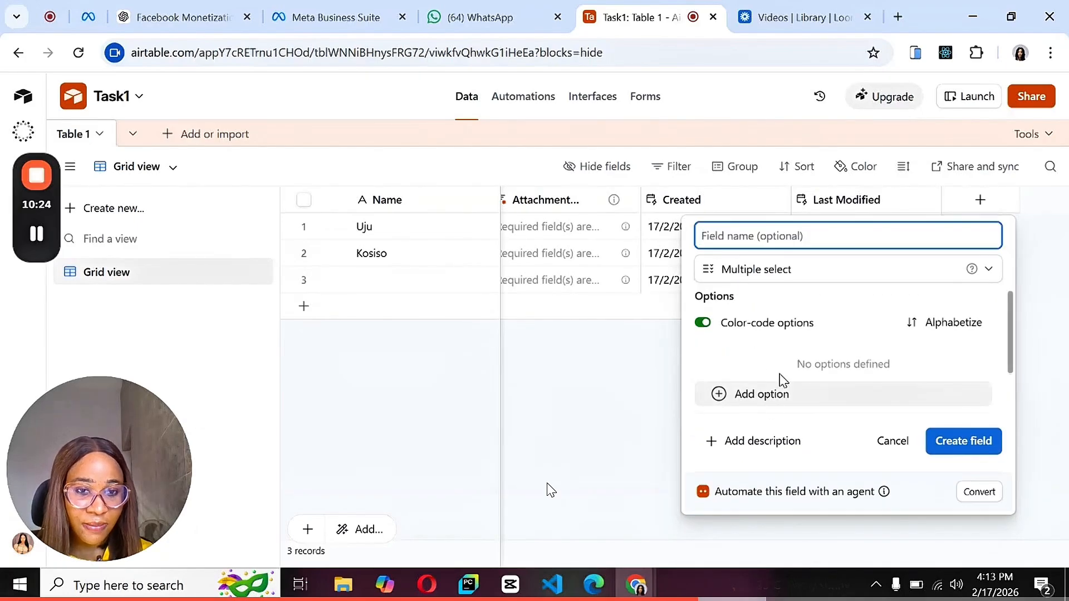
{"action": "left_click", "coordinate": [728, 402]}
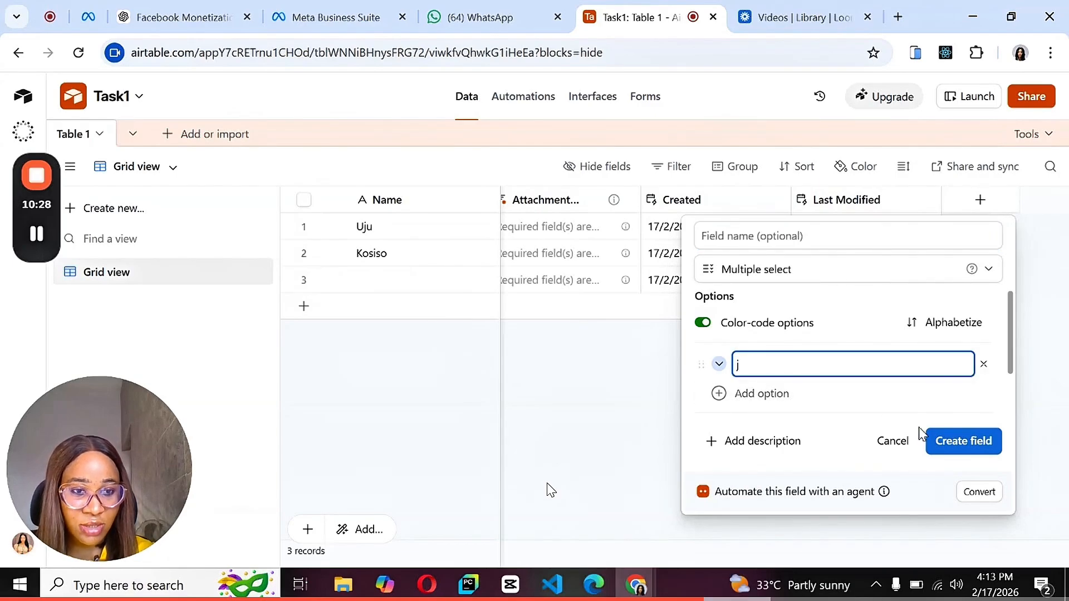
{"action": "left_click", "coordinate": [718, 399]}
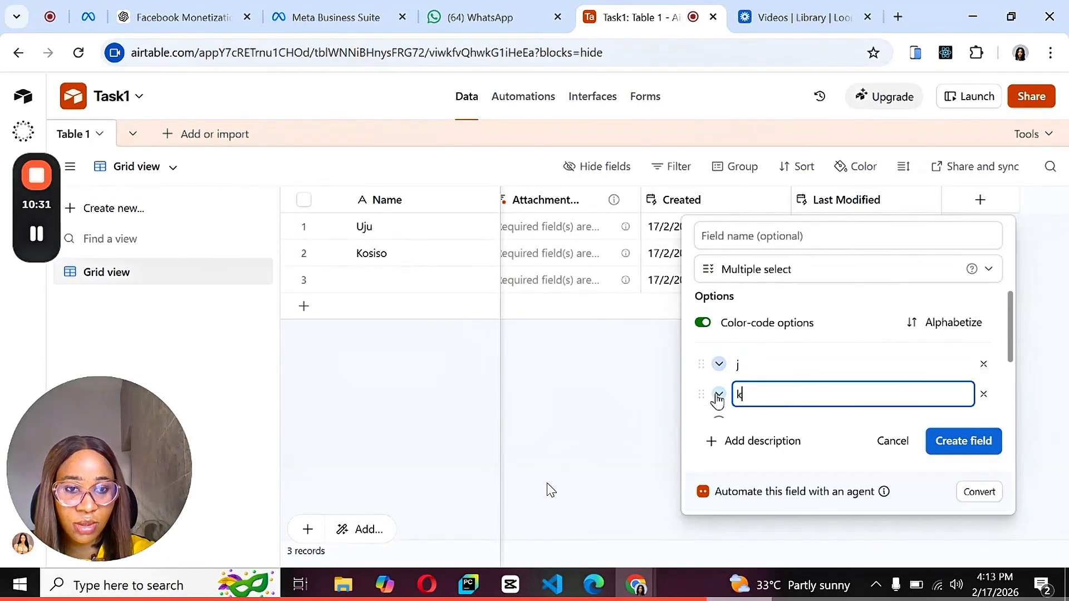
{"action": "type", "text": "k"}
Step: Add the options y, v and u to the Multiple select field and create it without a custom name
{"action": "scroll", "coordinate": [799, 362], "scroll_direction": "down", "scroll_amount": 1}
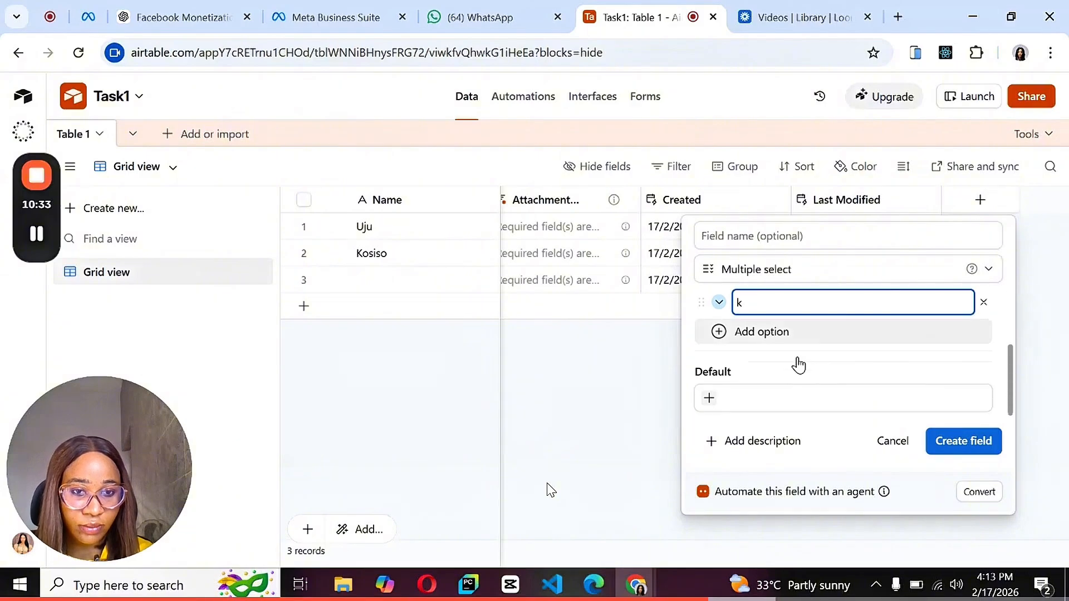
{"action": "left_click", "coordinate": [718, 334]}
{"action": "type", "text": "y"}
{"action": "left_click", "coordinate": [719, 362]}
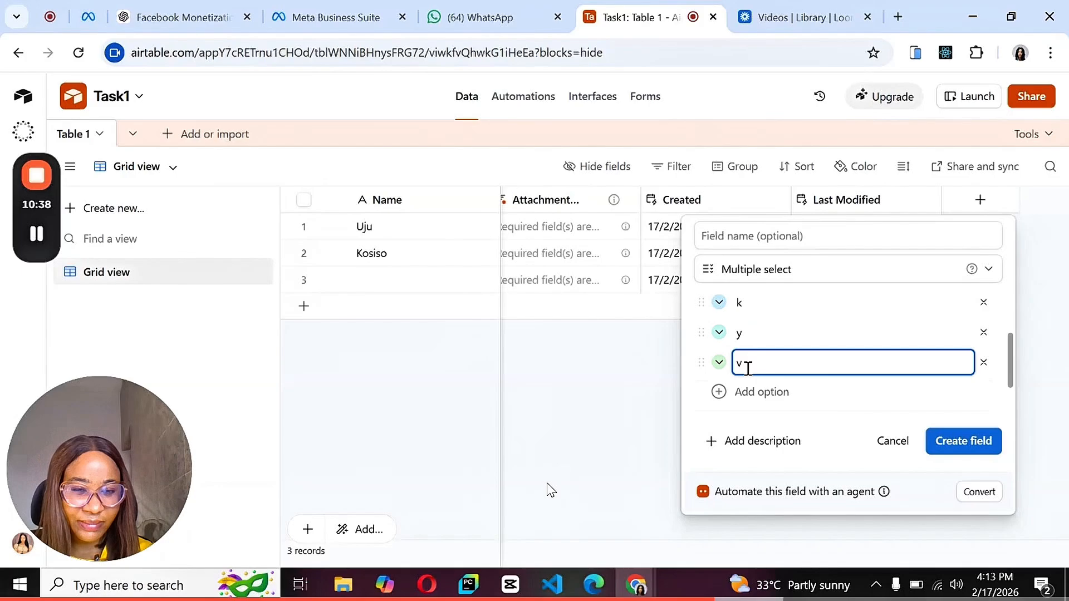
{"action": "left_click", "coordinate": [718, 391]}
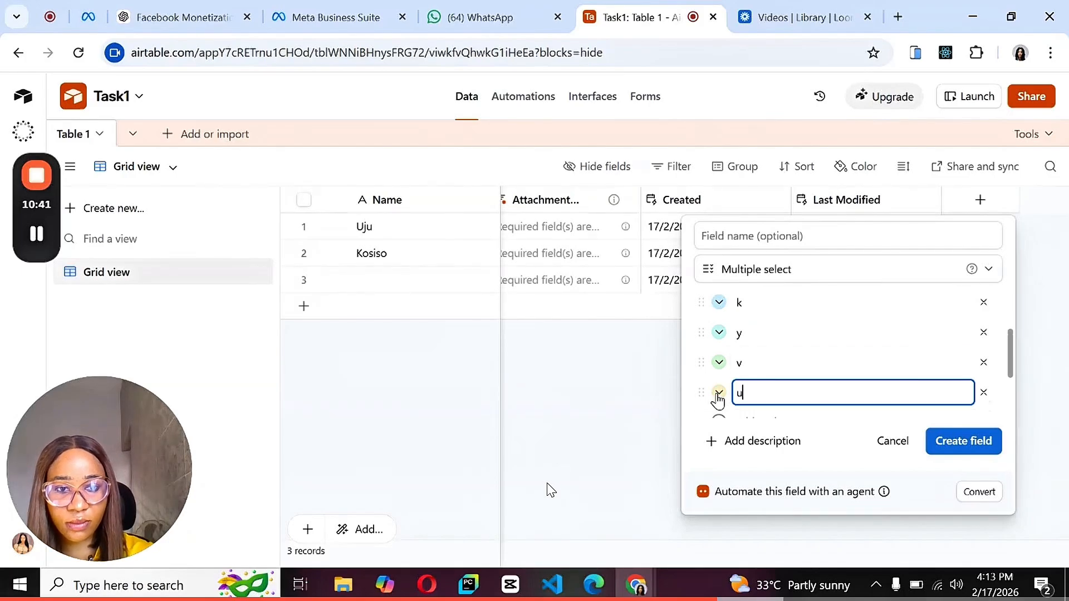
{"action": "type", "text": "u"}
{"action": "scroll", "coordinate": [719, 400], "scroll_direction": "down", "scroll_amount": 2}
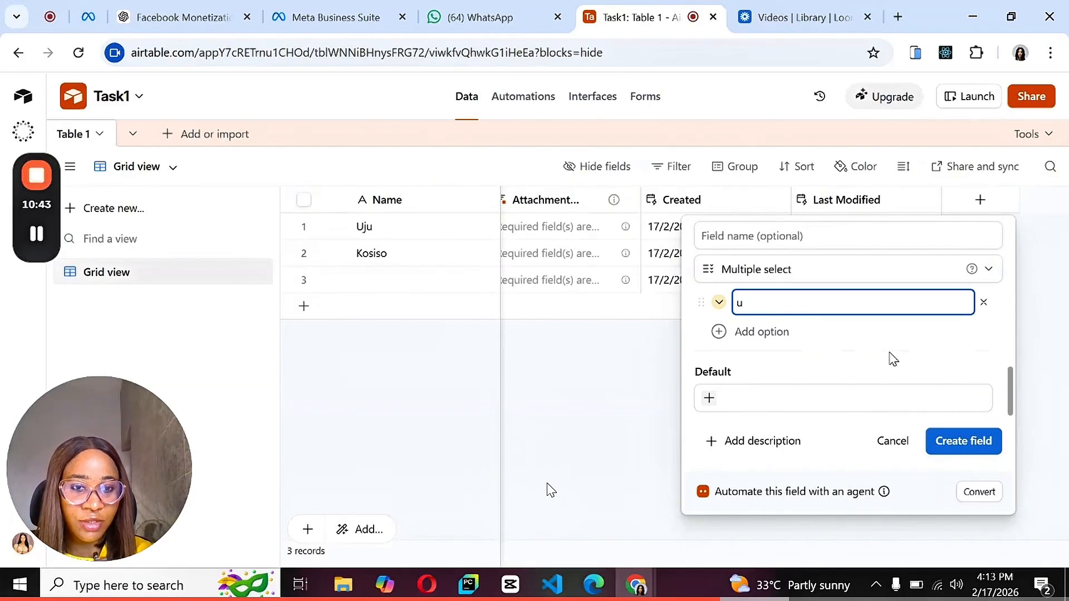
{"action": "key", "text": "Return"}
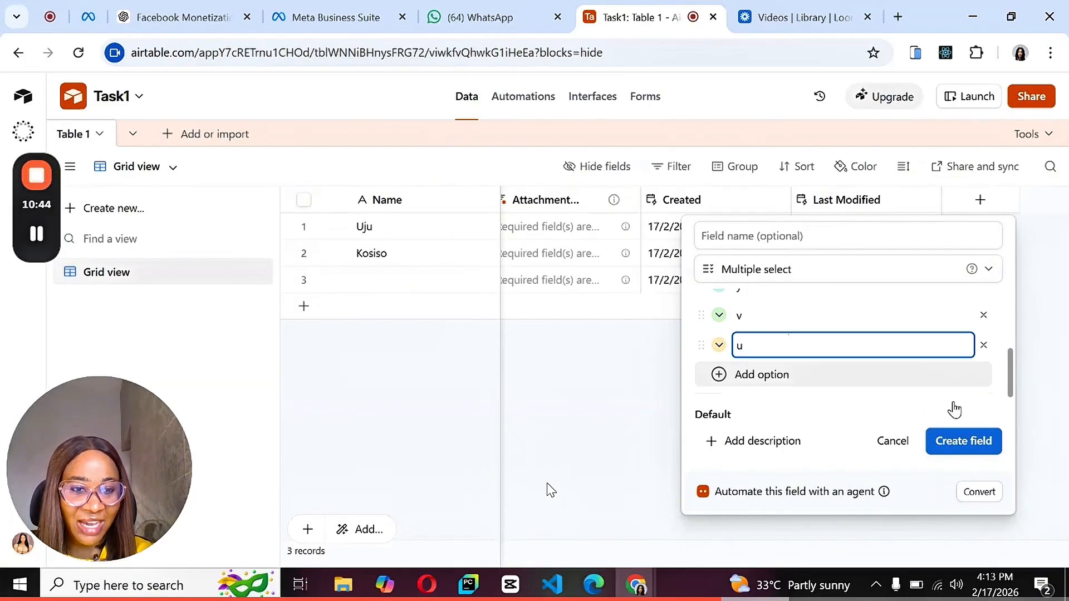
{"action": "left_click", "coordinate": [960, 441]}
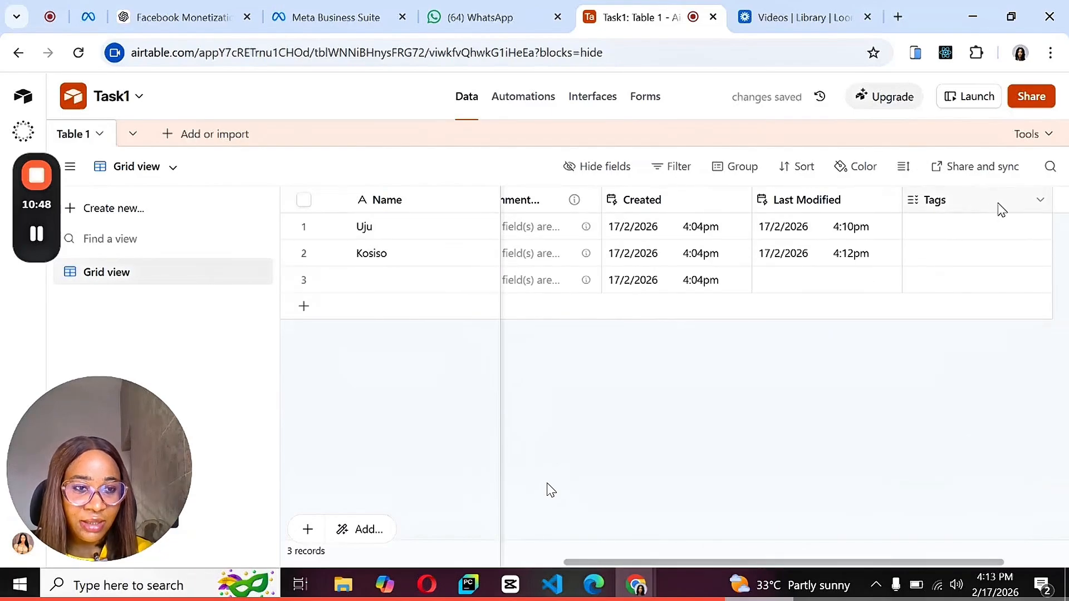
Step: View the Tags field's menu, close it unchanged and select the whole Tags column
{"action": "left_click", "coordinate": [1039, 202]}
{"action": "left_click", "coordinate": [684, 373]}
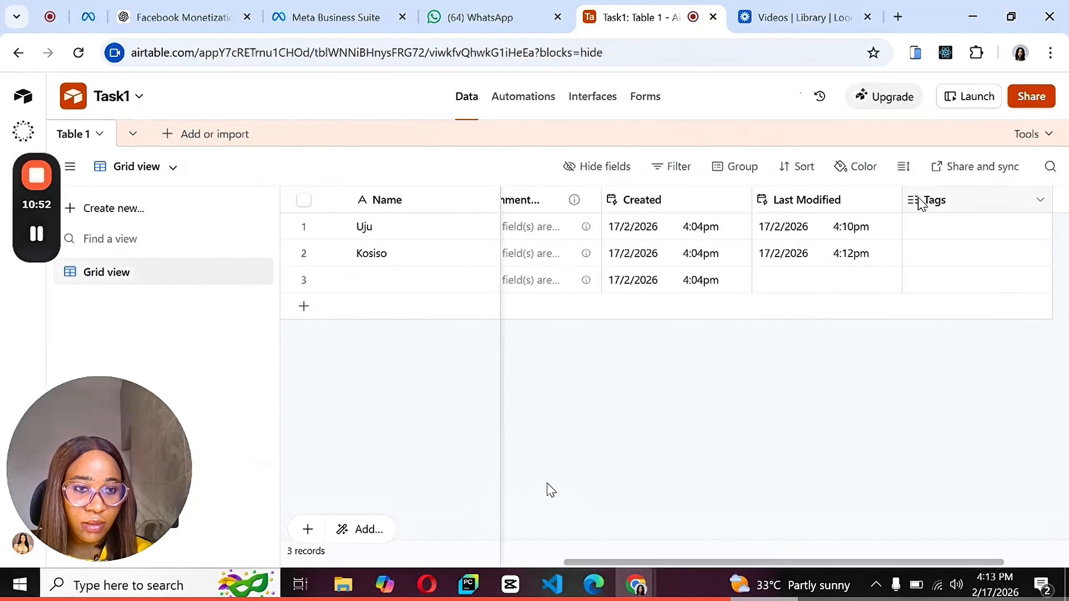
{"action": "left_click", "coordinate": [921, 201]}
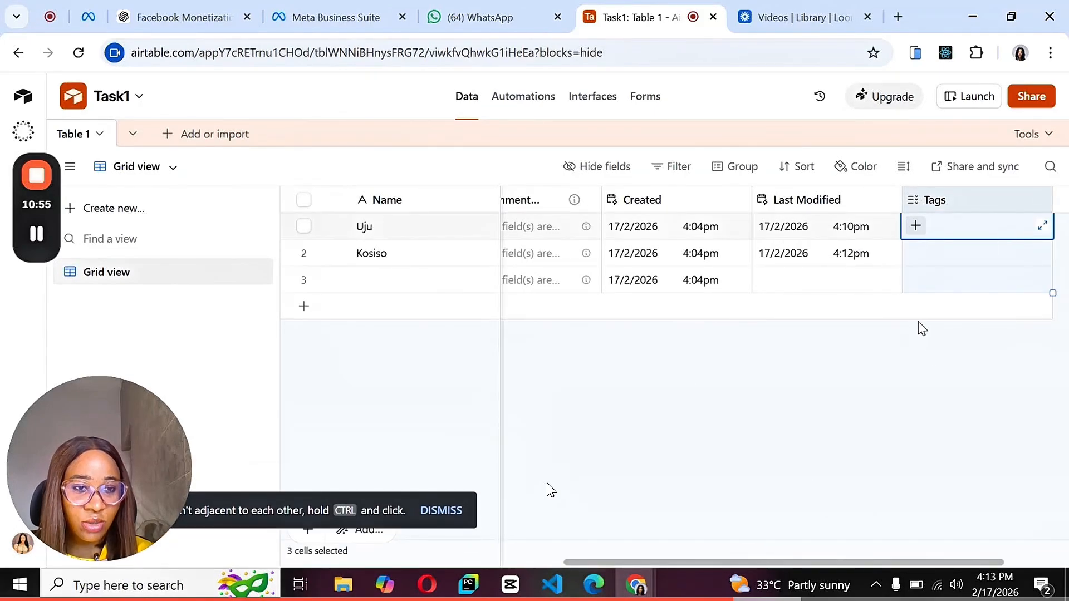
Step: Assign the options j and y to the first record in the Tags field
{"action": "left_click", "coordinate": [876, 384]}
{"action": "left_click", "coordinate": [944, 230]}
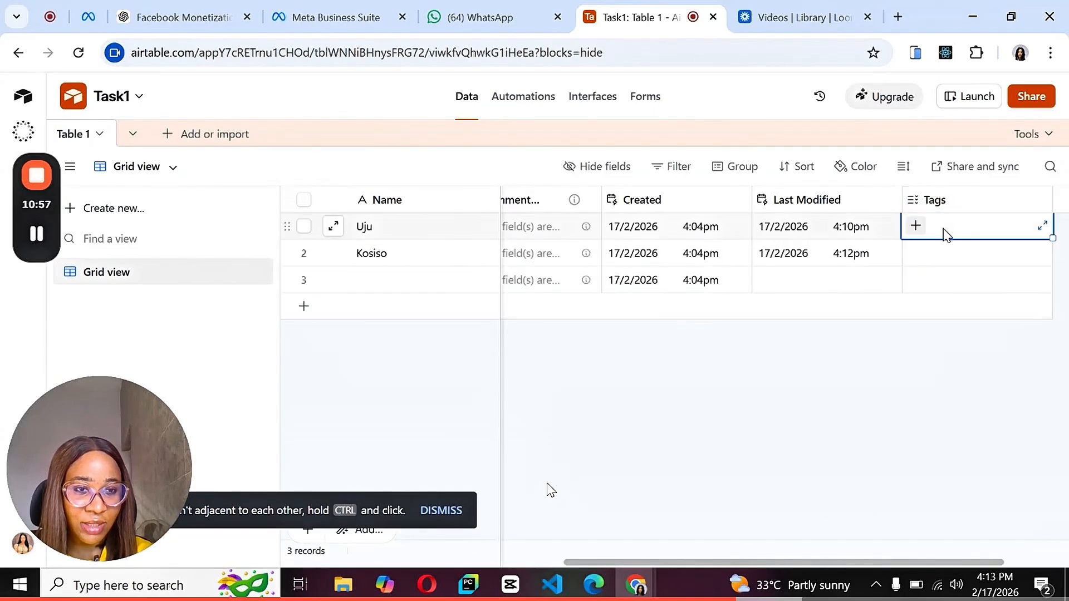
{"action": "left_click", "coordinate": [916, 228]}
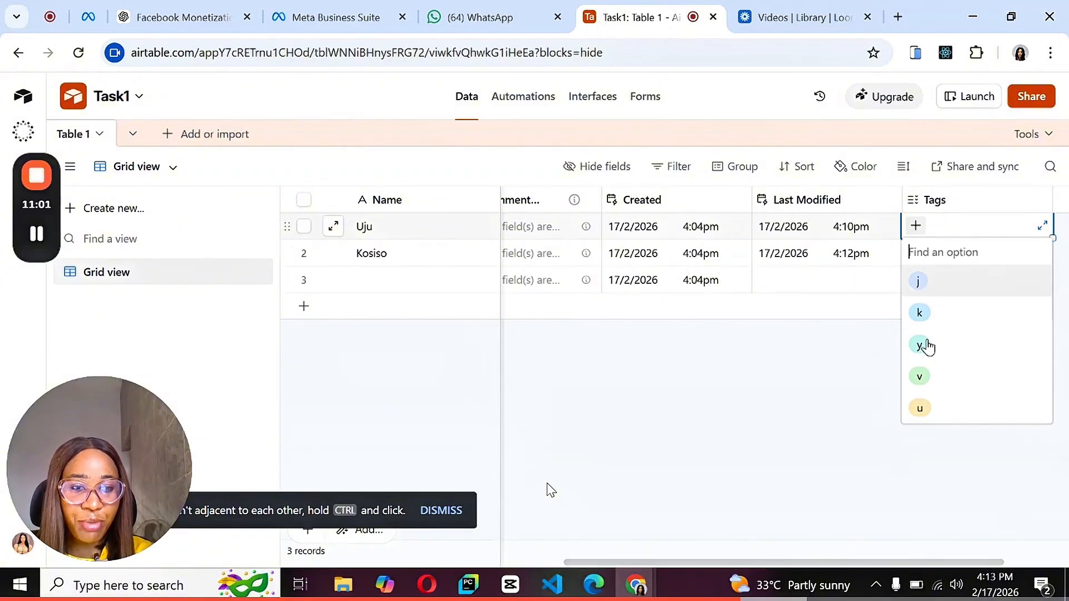
{"action": "left_click", "coordinate": [919, 283]}
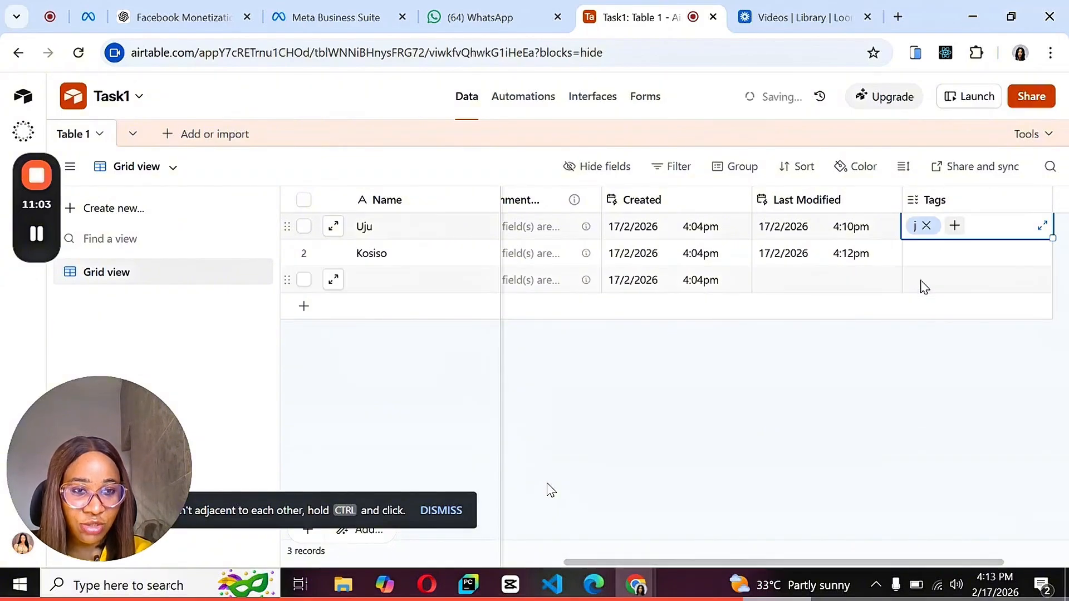
{"action": "left_click", "coordinate": [954, 226]}
{"action": "left_click", "coordinate": [923, 317]}
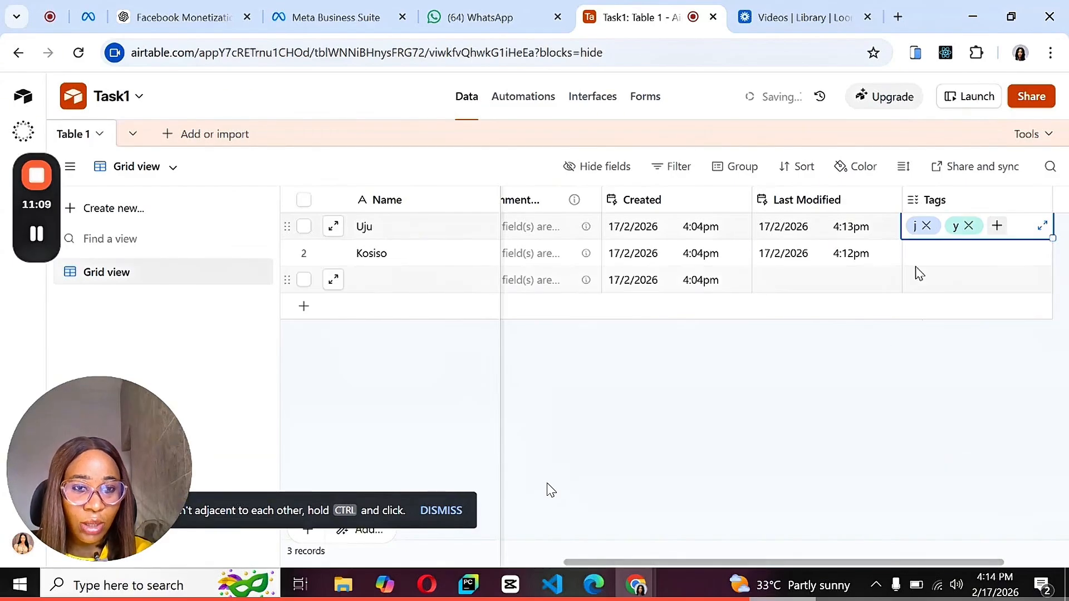
Step: Rename the Tags field to Multiselect
{"action": "double_click", "coordinate": [946, 201]}
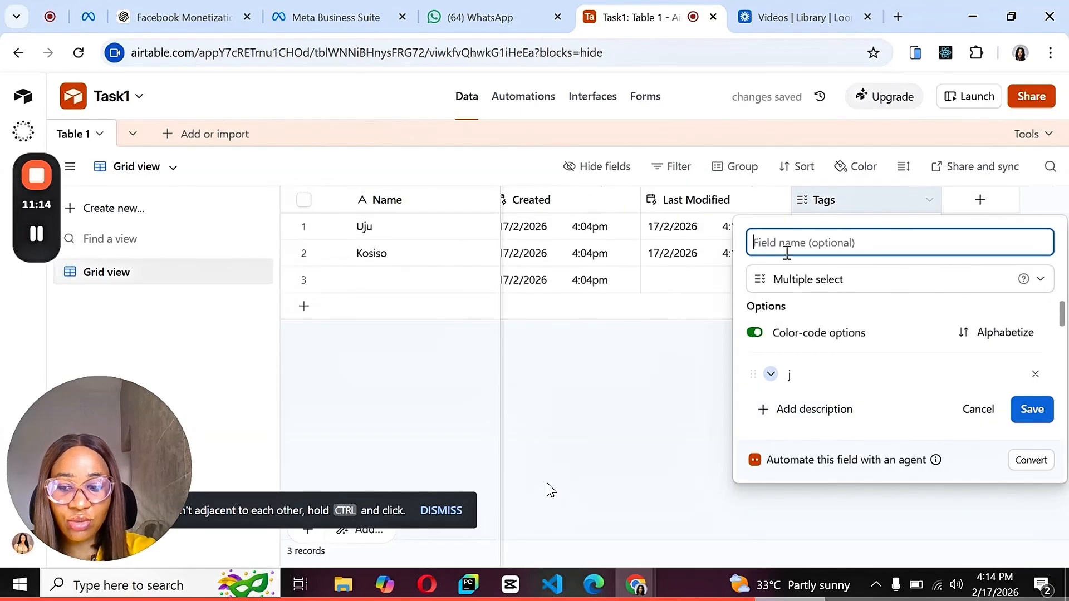
{"action": "type", "text": "S"}
{"action": "key", "text": "BackSpace"}
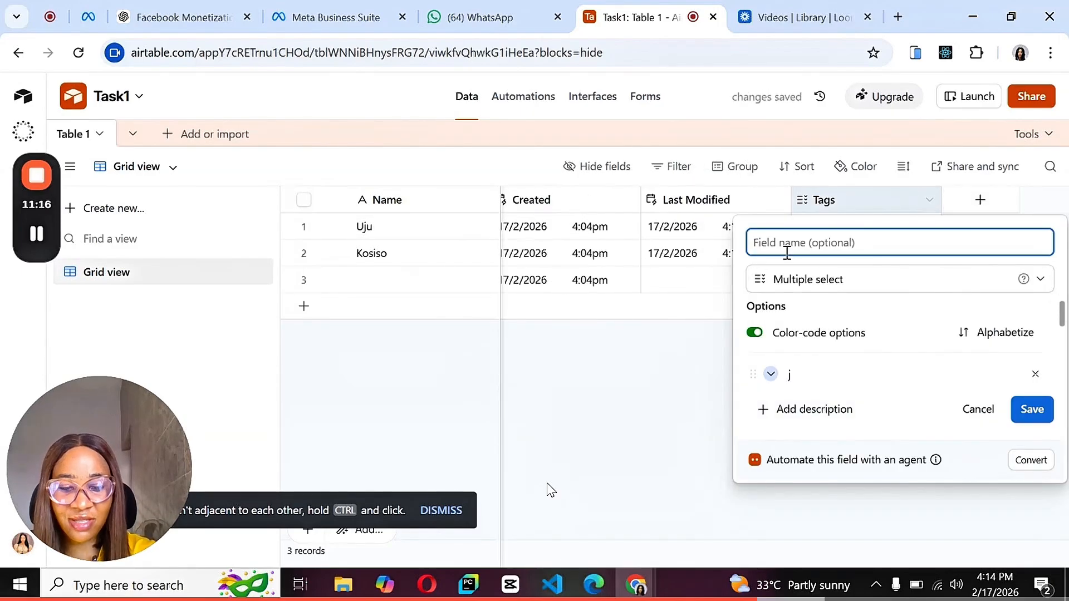
{"action": "type", "text": "w"}
{"action": "key", "text": "BackSpace"}
{"action": "type", "text": "Mult"}
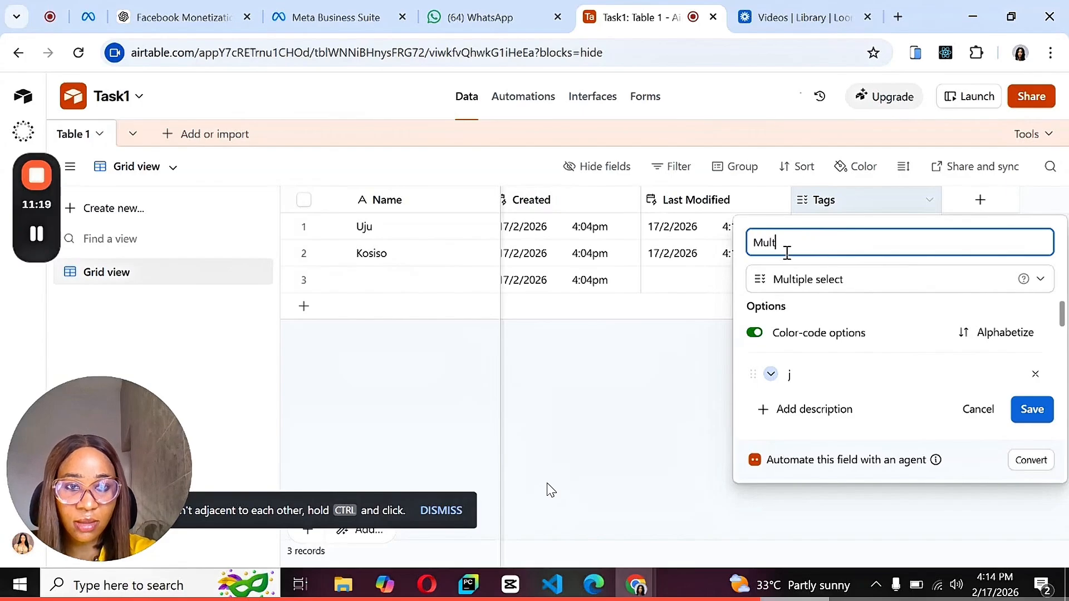
{"action": "type", "text": "ise"}
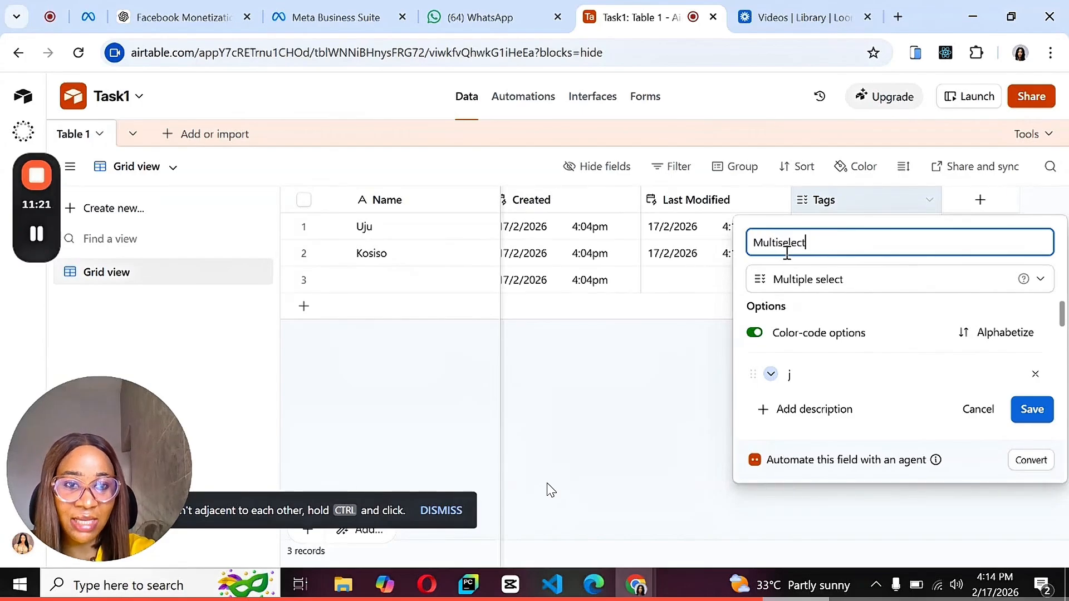
{"action": "type", "text": "lect"}
{"action": "left_click", "coordinate": [1032, 409]}
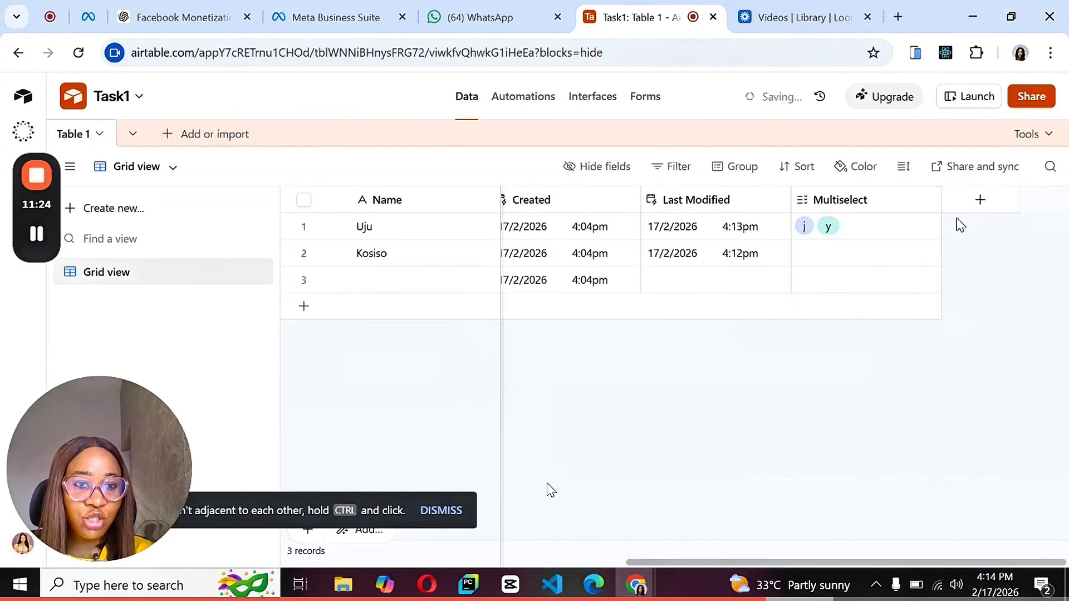
Step: Add a Single select field at the end of the table with the options y, j and u, without a custom name
{"action": "left_click", "coordinate": [979, 202]}
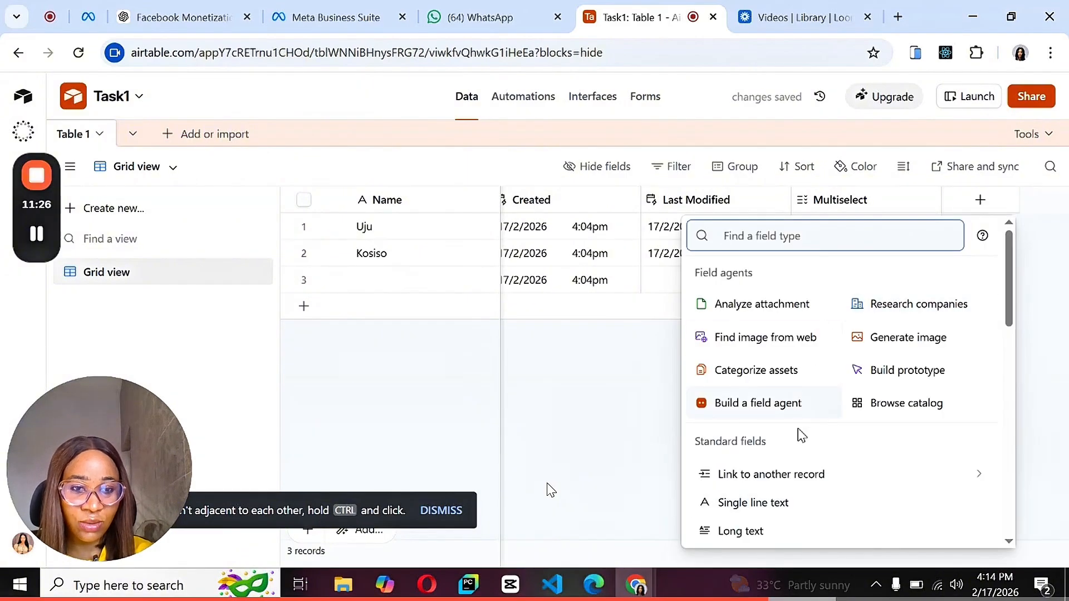
{"action": "scroll", "coordinate": [800, 434], "scroll_direction": "down", "scroll_amount": 2}
{"action": "scroll", "coordinate": [801, 434], "scroll_direction": "down", "scroll_amount": 2}
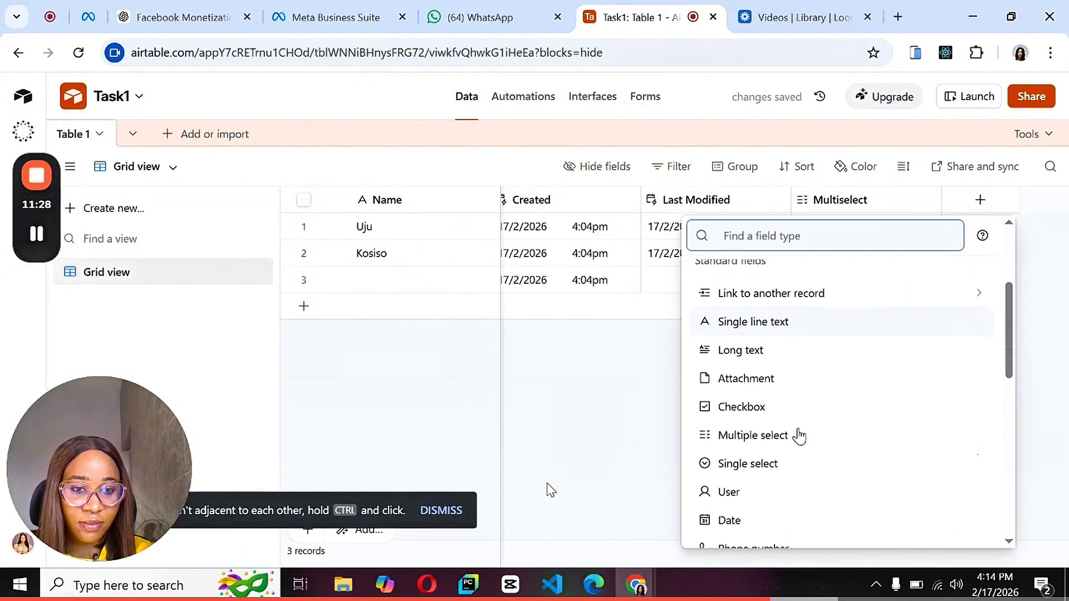
{"action": "left_click", "coordinate": [771, 464]}
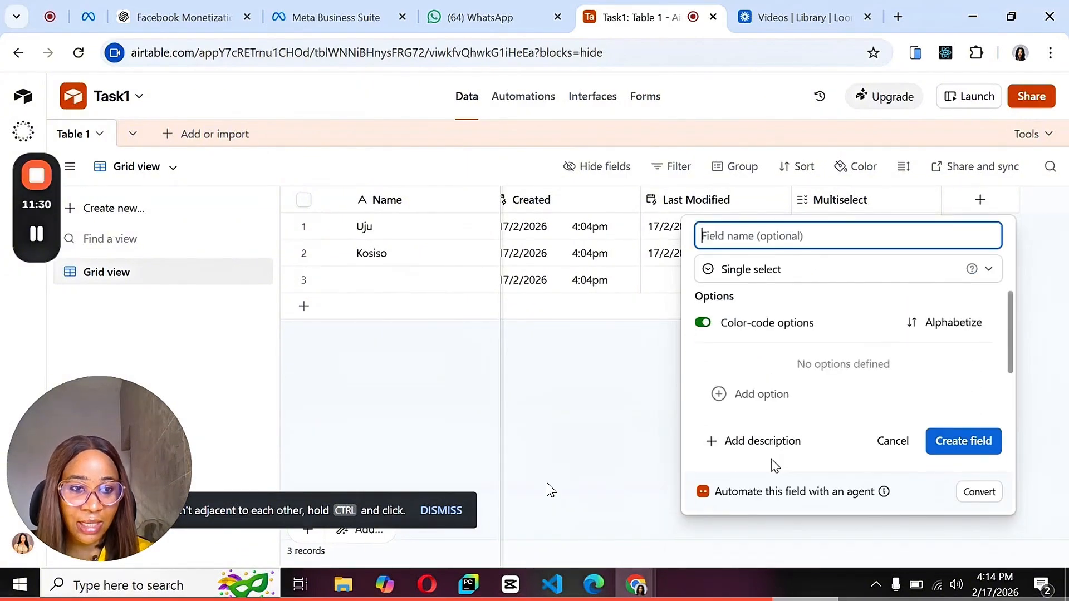
{"action": "left_click", "coordinate": [719, 396]}
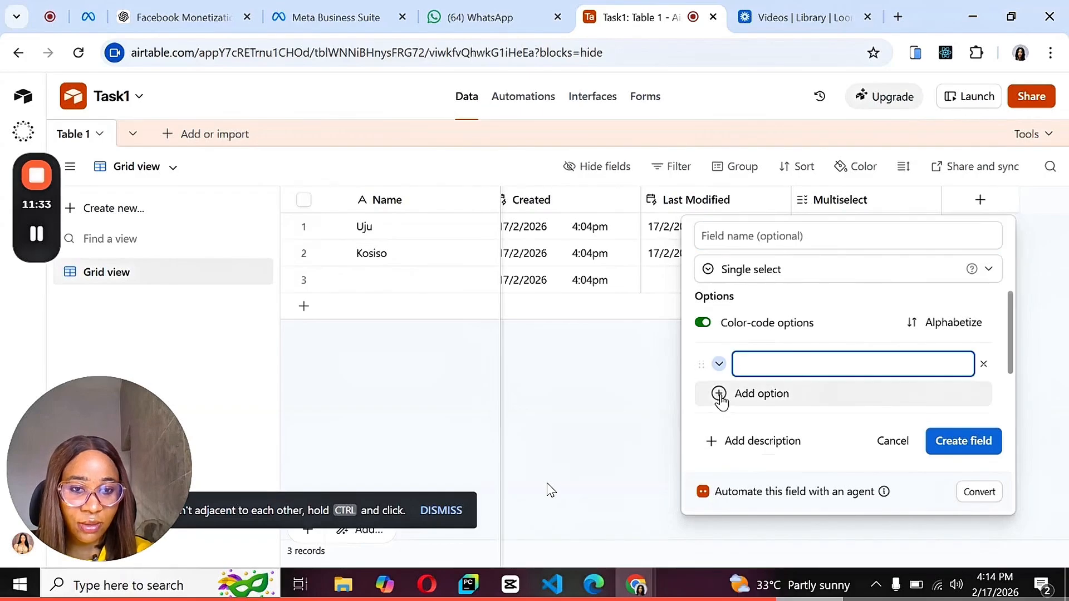
{"action": "type", "text": "y"}
{"action": "key", "text": "Return"}
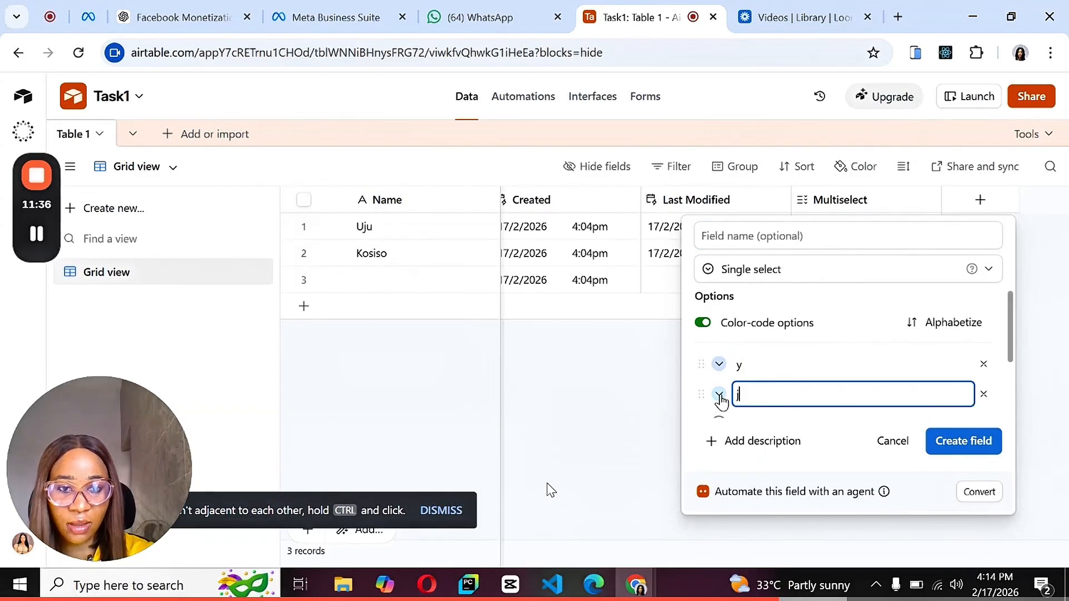
{"action": "scroll", "coordinate": [721, 418], "scroll_direction": "down", "scroll_amount": 2}
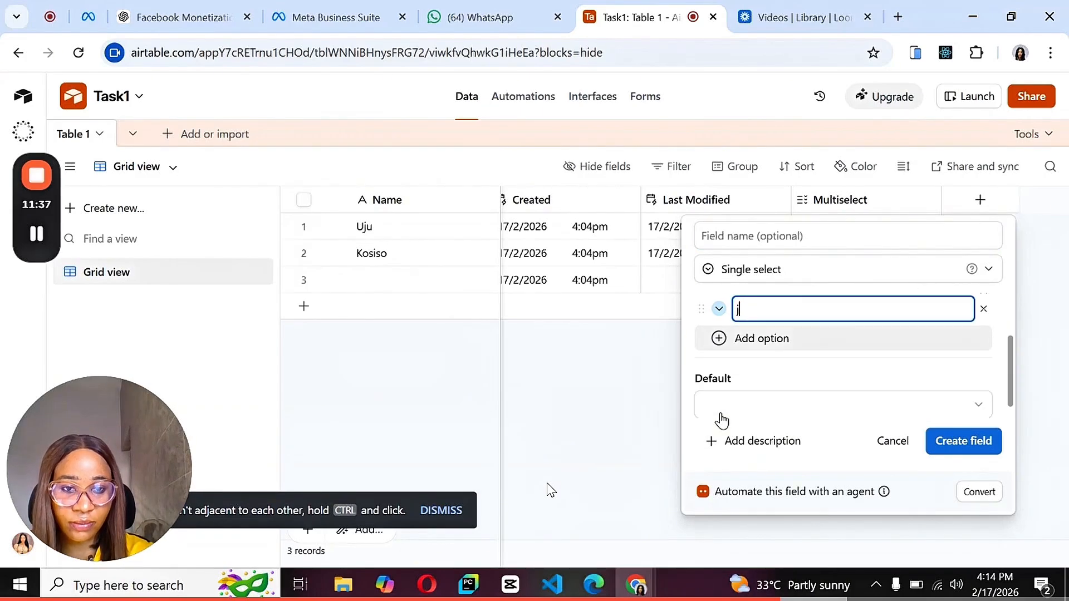
{"action": "left_click", "coordinate": [719, 332]}
{"action": "type", "text": "u"}
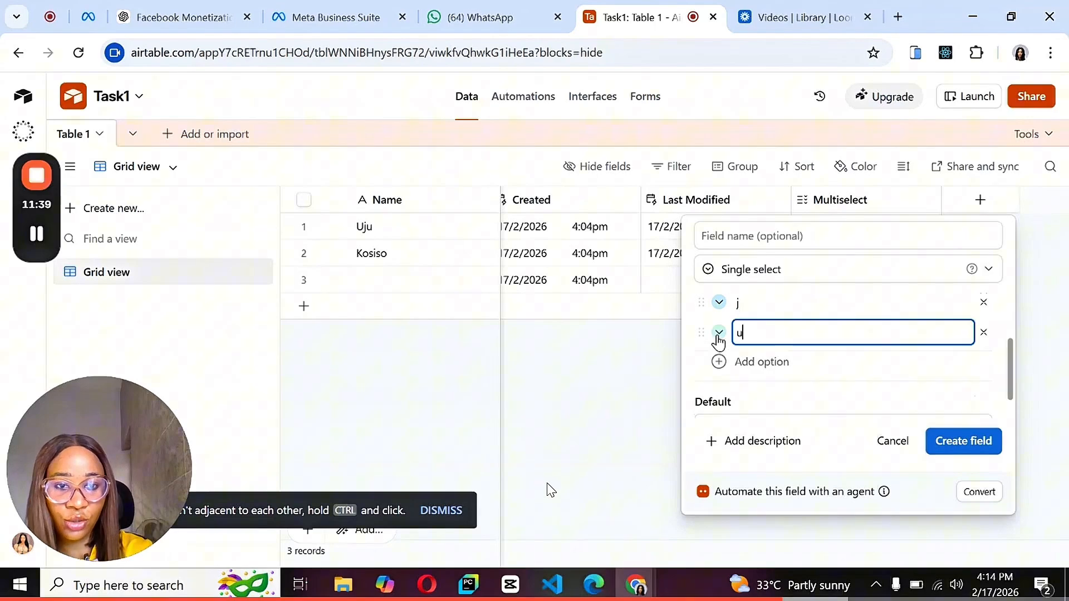
{"action": "left_click", "coordinate": [976, 449]}
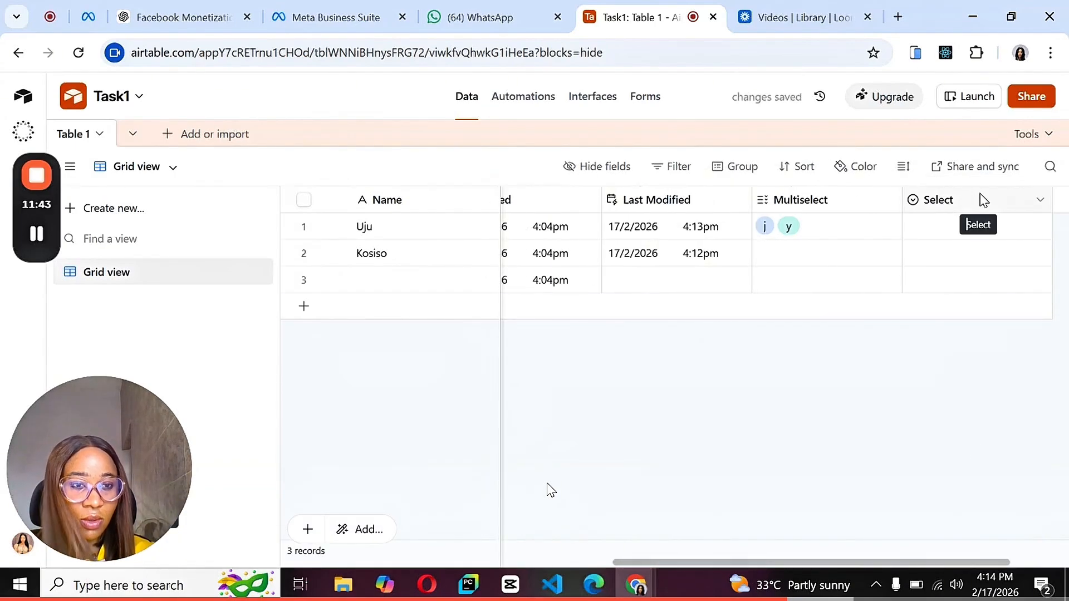
Step: Set the first record's Select field to y, then reopen its option list and close it unchanged
{"action": "left_click", "coordinate": [939, 236]}
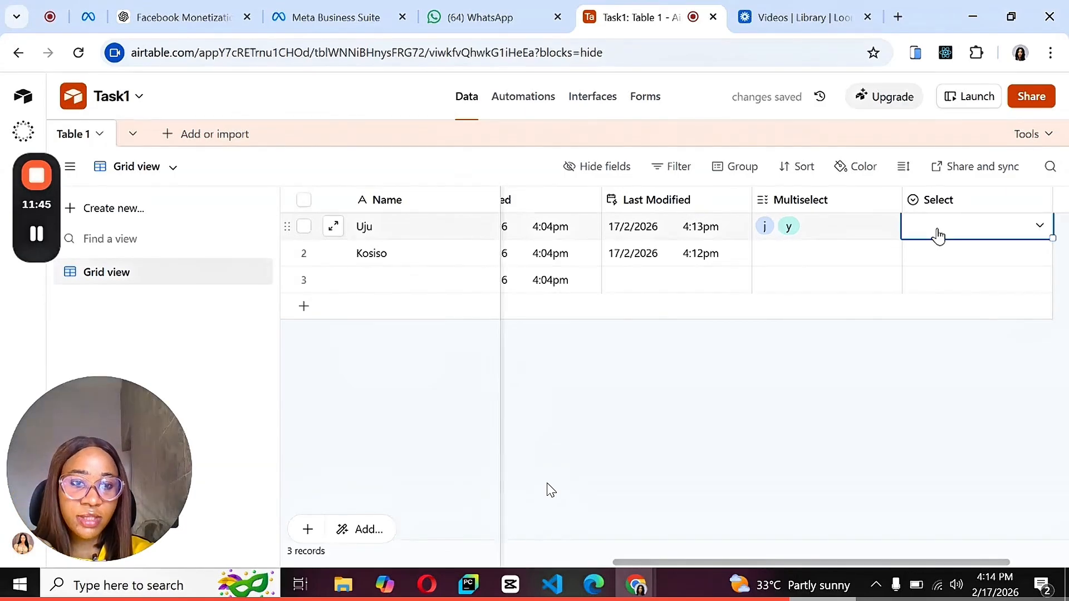
{"action": "left_click", "coordinate": [939, 236]}
{"action": "left_click", "coordinate": [920, 312]}
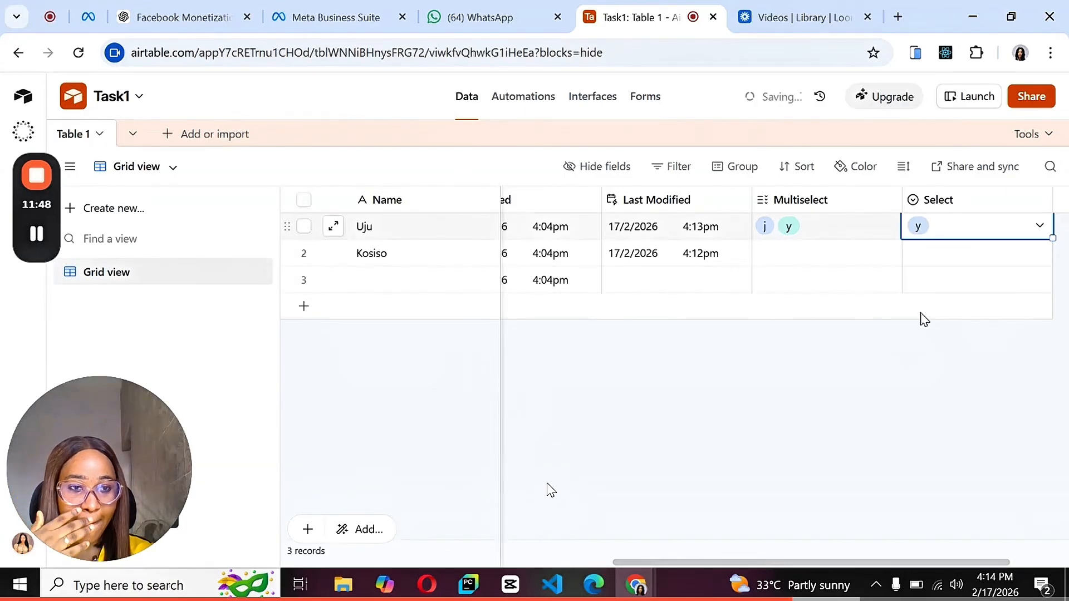
{"action": "left_click", "coordinate": [948, 235]}
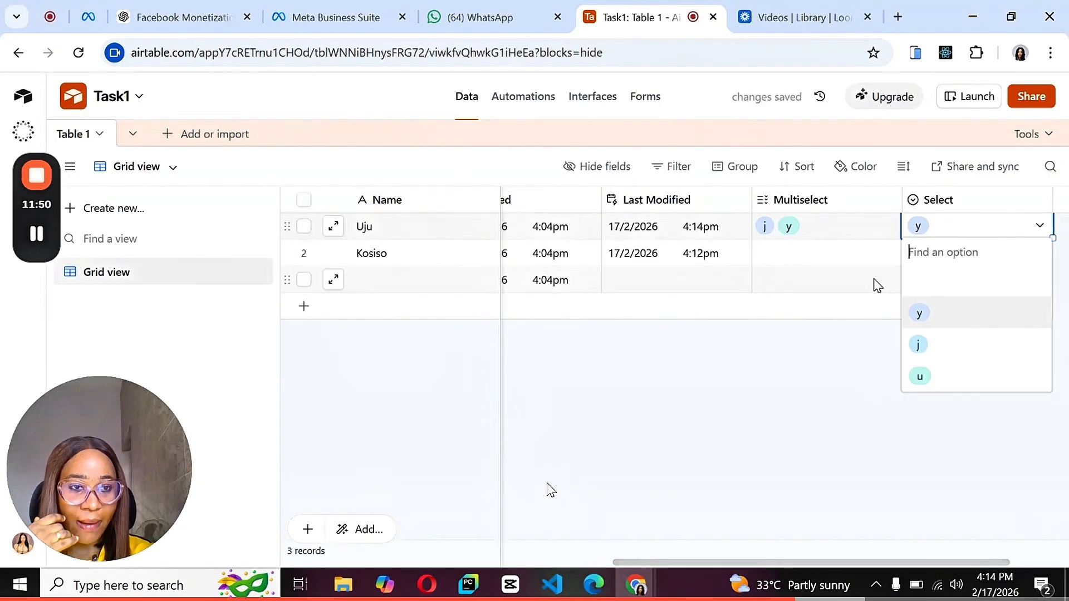
{"action": "left_click", "coordinate": [872, 381]}
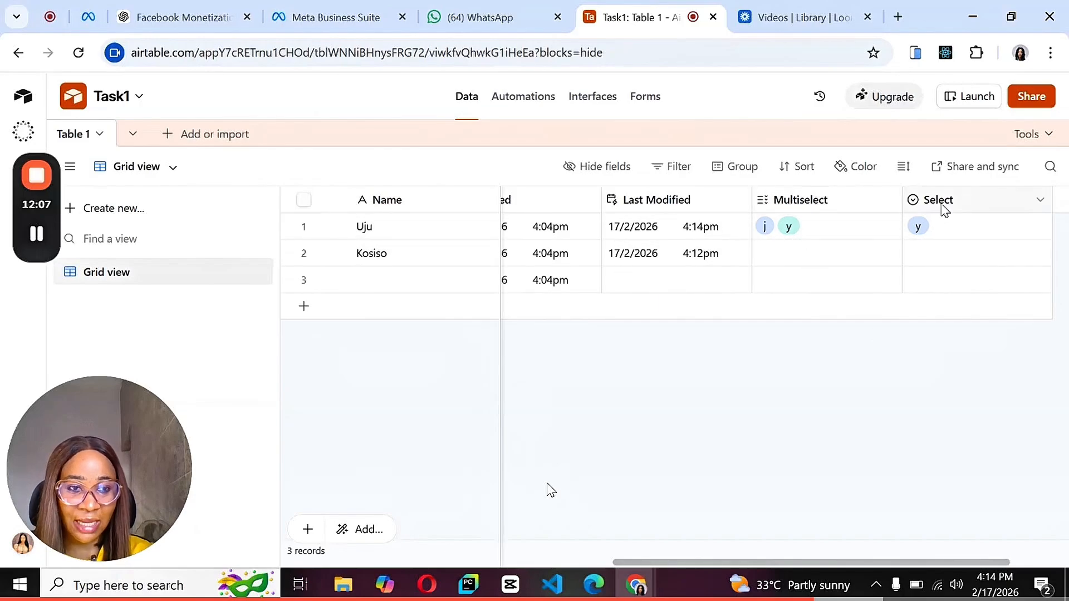
Step: Add a Date field at the end of the table with the default local format and no custom name
{"action": "scroll", "coordinate": [897, 229], "scroll_direction": "right", "scroll_amount": 3}
{"action": "left_click", "coordinate": [981, 201]}
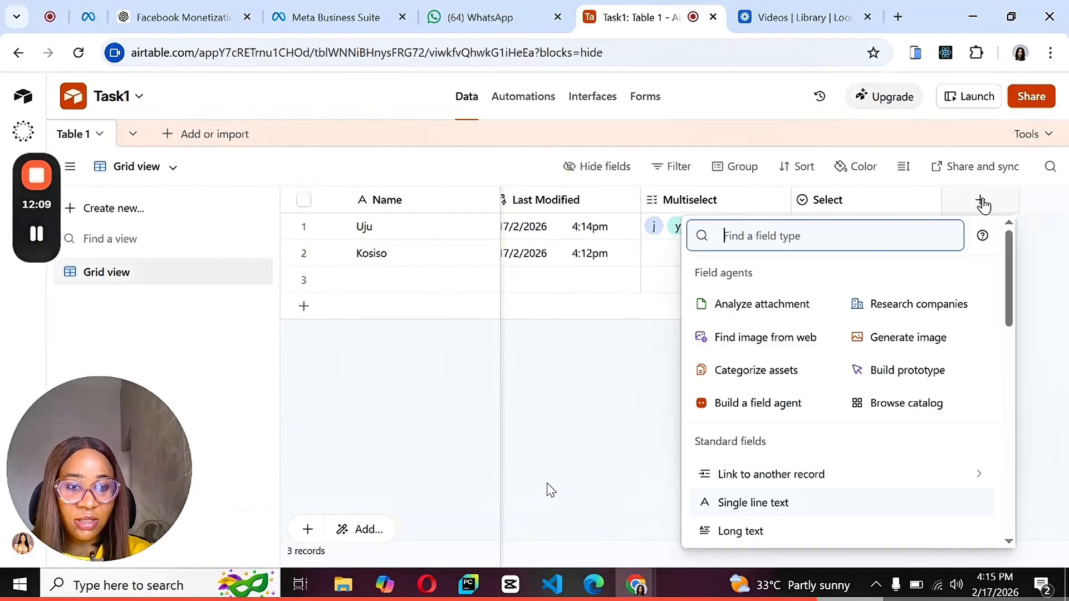
{"action": "scroll", "coordinate": [828, 475], "scroll_direction": "down", "scroll_amount": 5}
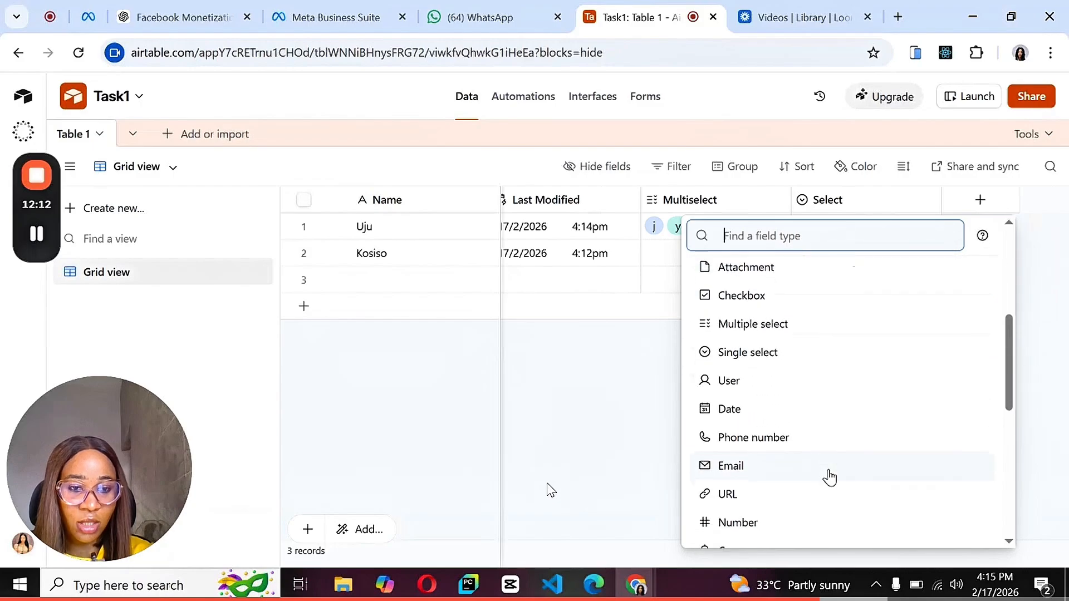
{"action": "left_click", "coordinate": [773, 419]}
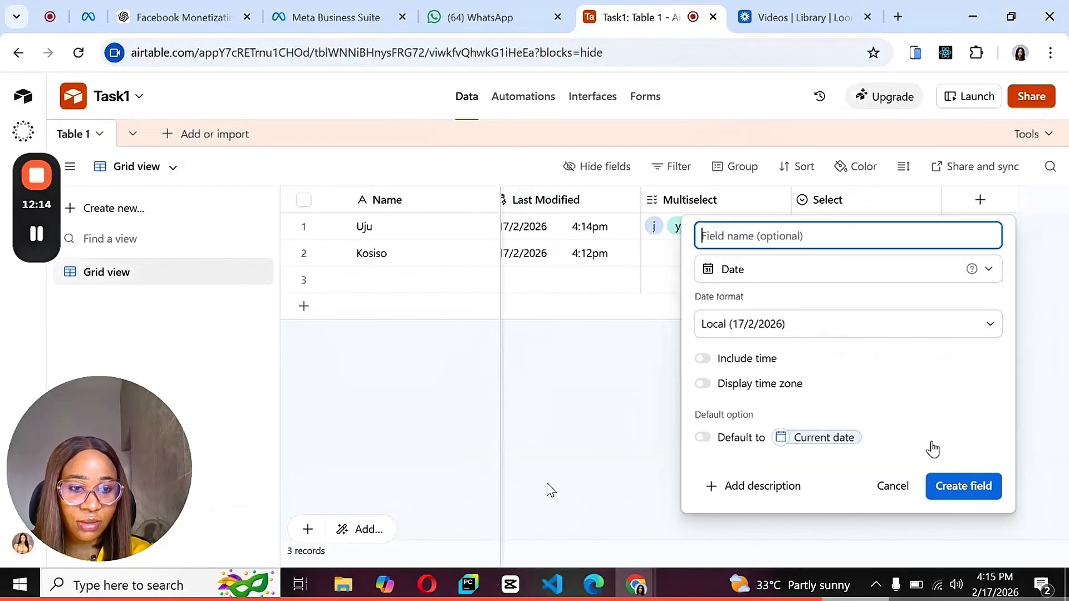
{"action": "left_click", "coordinate": [977, 488]}
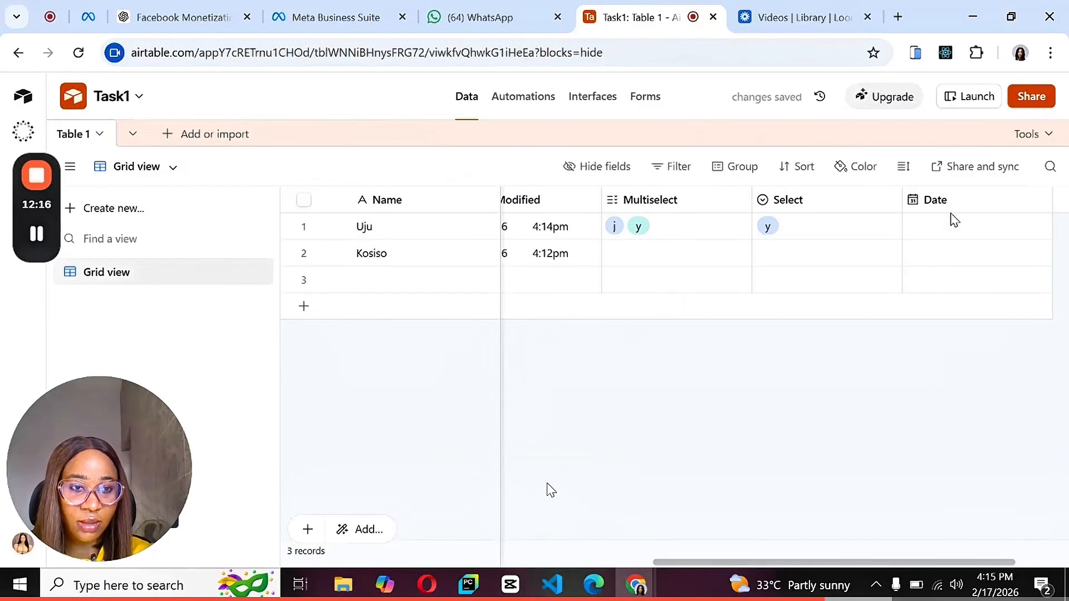
Step: Set the first record's Date to 3/2/2026
{"action": "left_click", "coordinate": [935, 232]}
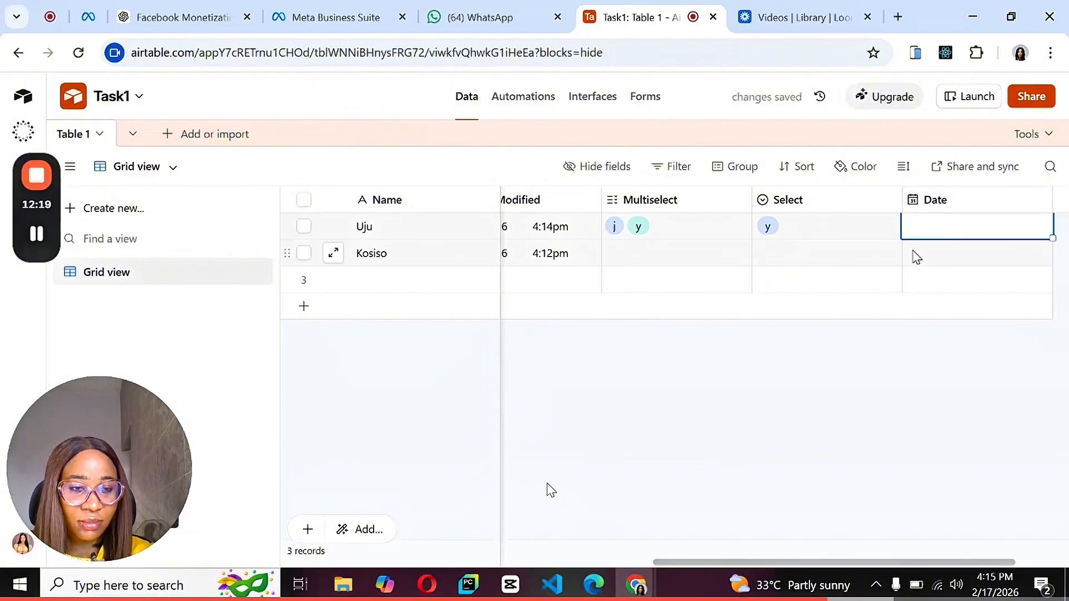
{"action": "key", "text": "Return"}
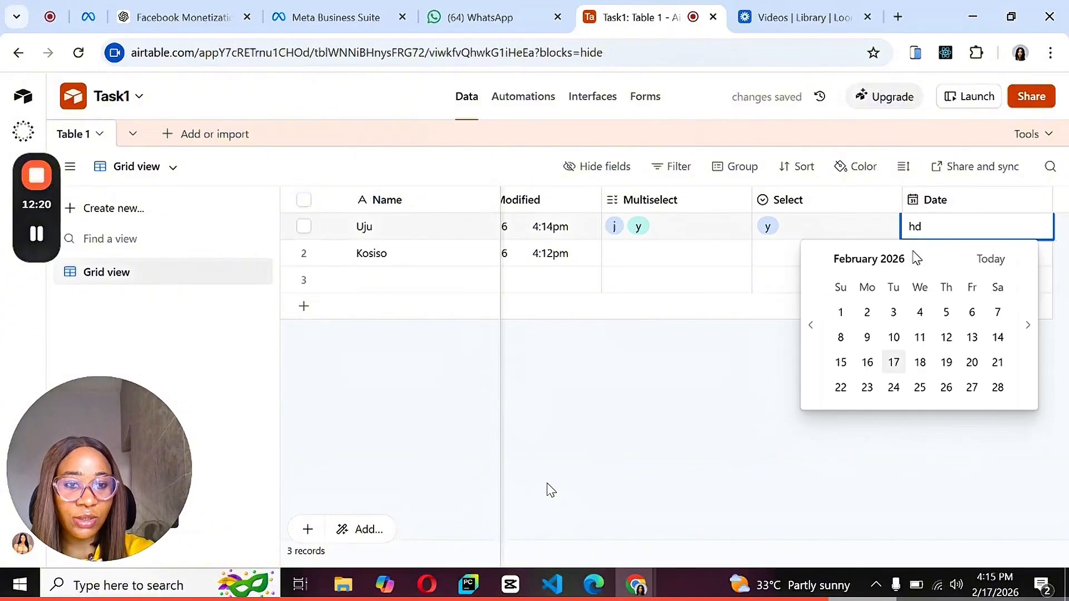
{"action": "left_click", "coordinate": [893, 315]}
Step: Add a Currency field at the end of the table with the default dollar formatting and no custom name
{"action": "scroll", "coordinate": [1010, 200], "scroll_direction": "right", "scroll_amount": 2}
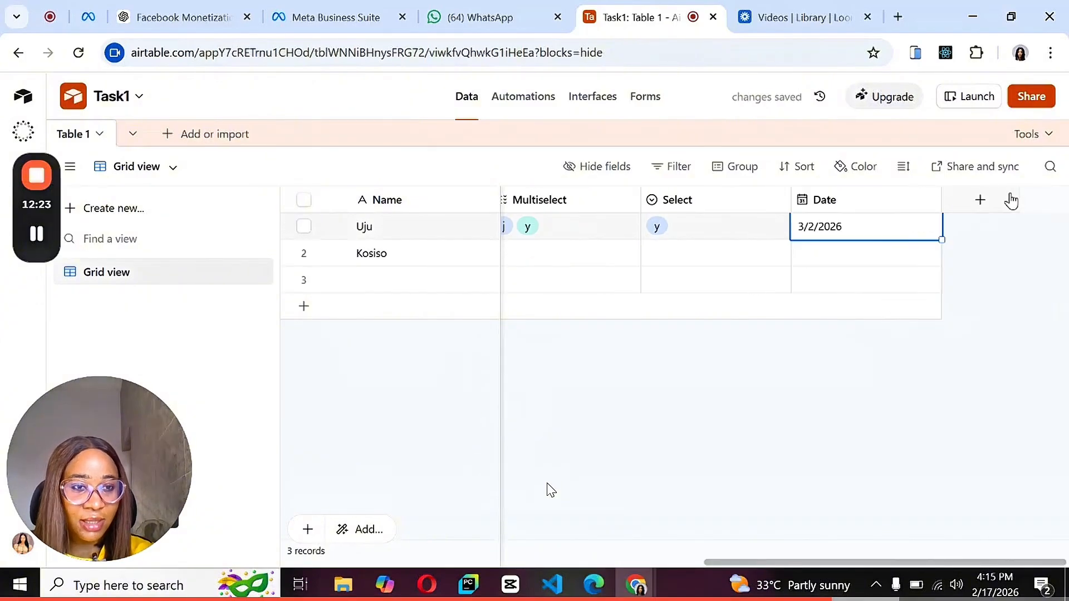
{"action": "left_click", "coordinate": [981, 205]}
{"action": "scroll", "coordinate": [796, 398], "scroll_direction": "down", "scroll_amount": 8}
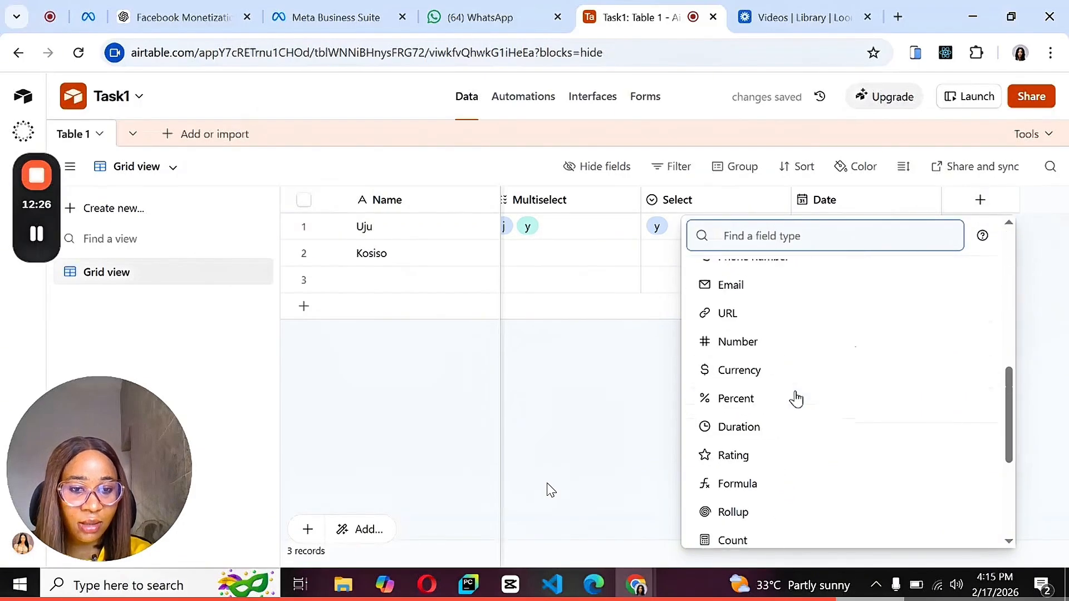
{"action": "left_click", "coordinate": [760, 372]}
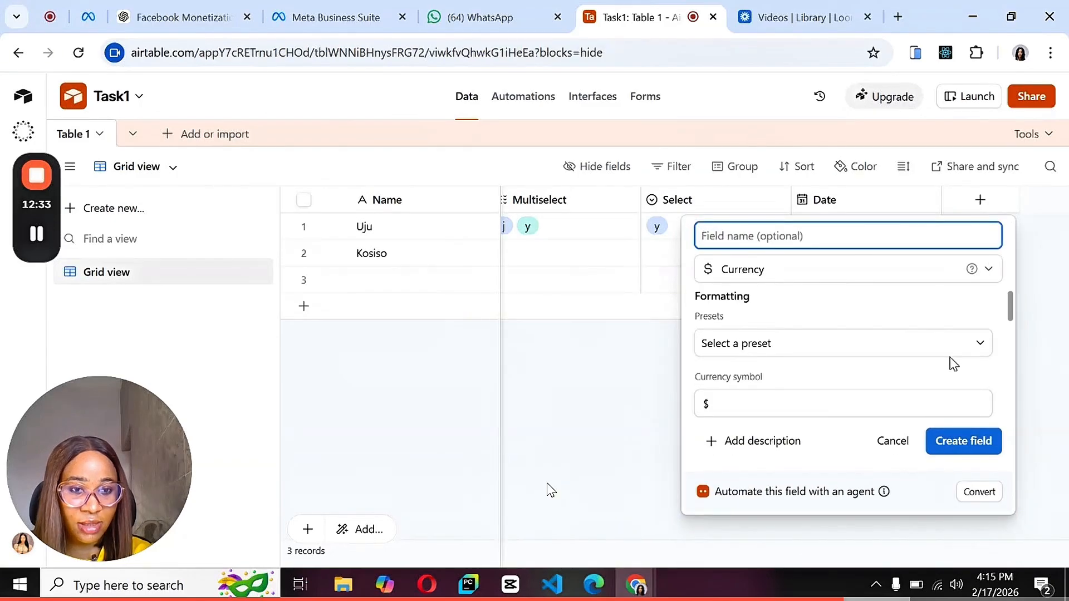
{"action": "left_click", "coordinate": [988, 447]}
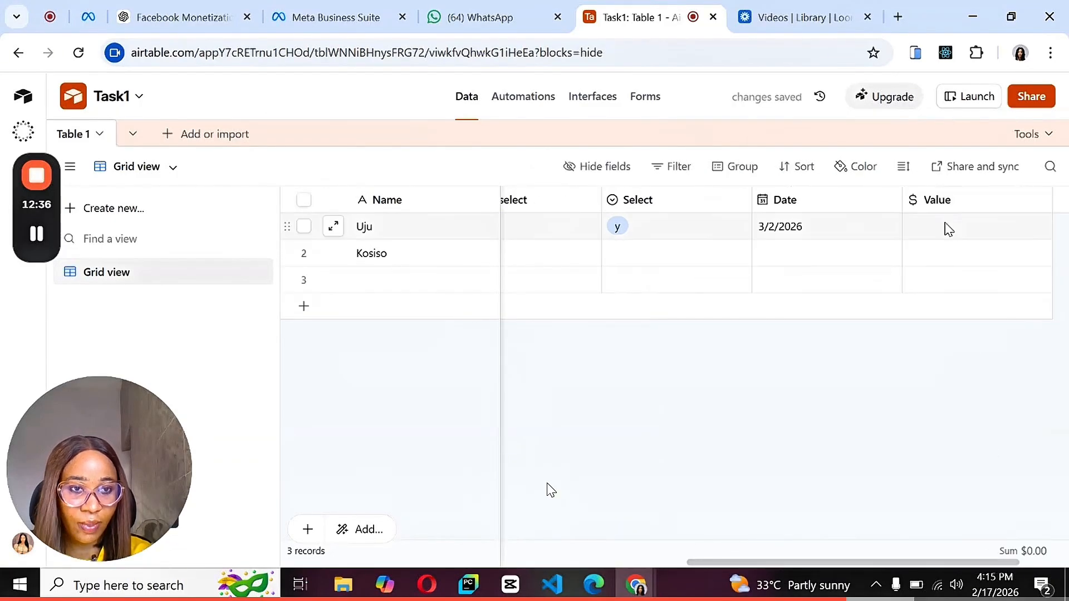
Step: Enter 200 as the first record's amount in the Value field
{"action": "left_click", "coordinate": [947, 236]}
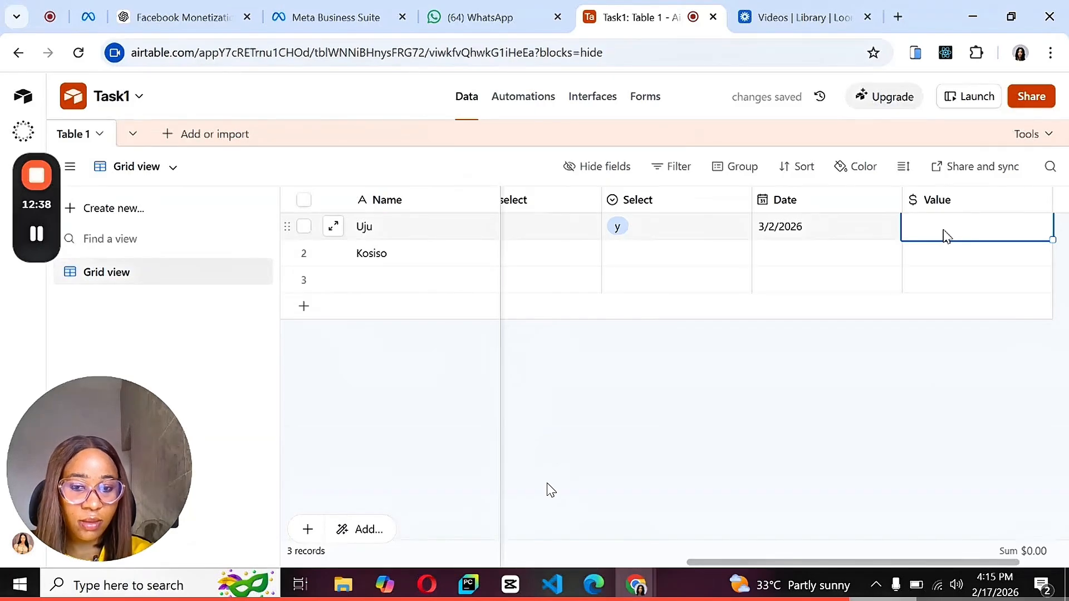
{"action": "type", "text": "2"}
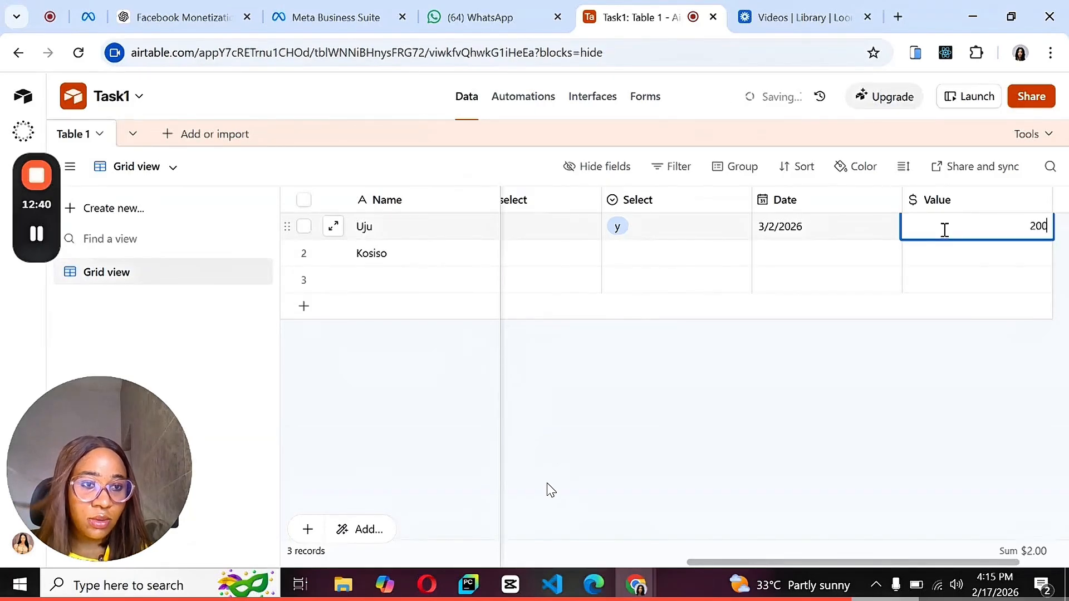
{"action": "type", "text": "00"}
{"action": "key", "text": "Return"}
{"action": "left_click", "coordinate": [955, 414]}
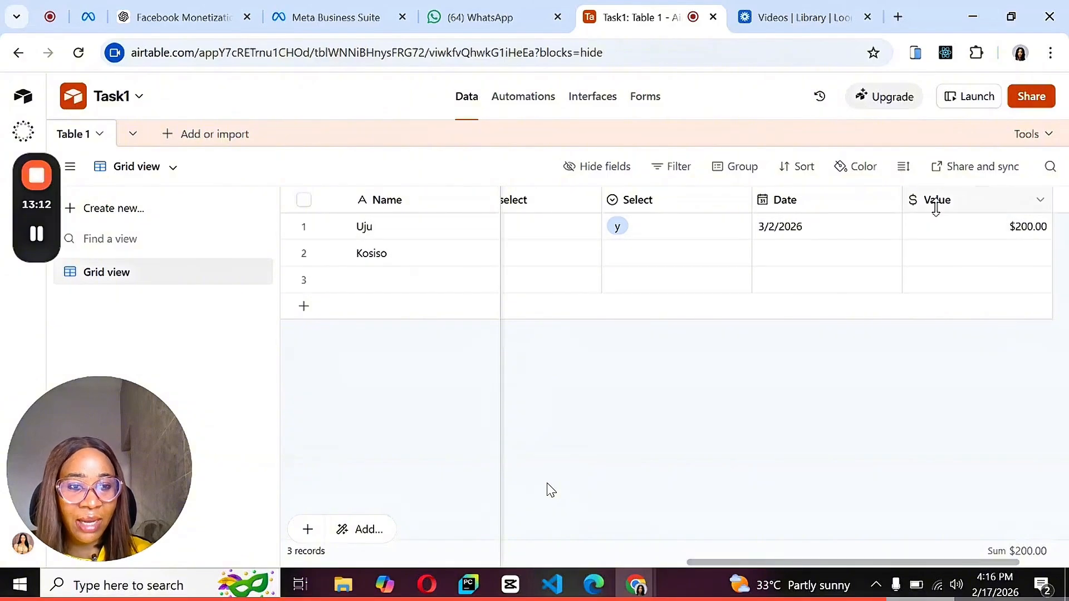
Step: Add a Number field at the end of the table with the default one-decimal formatting and no custom name
{"action": "scroll", "coordinate": [983, 217], "scroll_direction": "right", "scroll_amount": 3}
{"action": "left_click", "coordinate": [981, 203]}
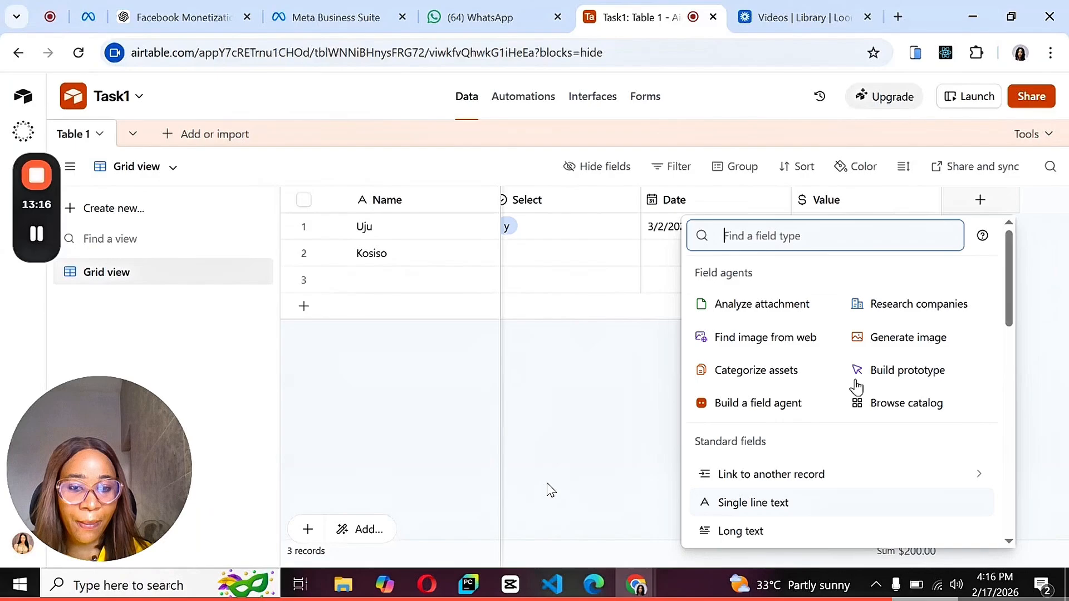
{"action": "scroll", "coordinate": [814, 422], "scroll_direction": "down", "scroll_amount": 5}
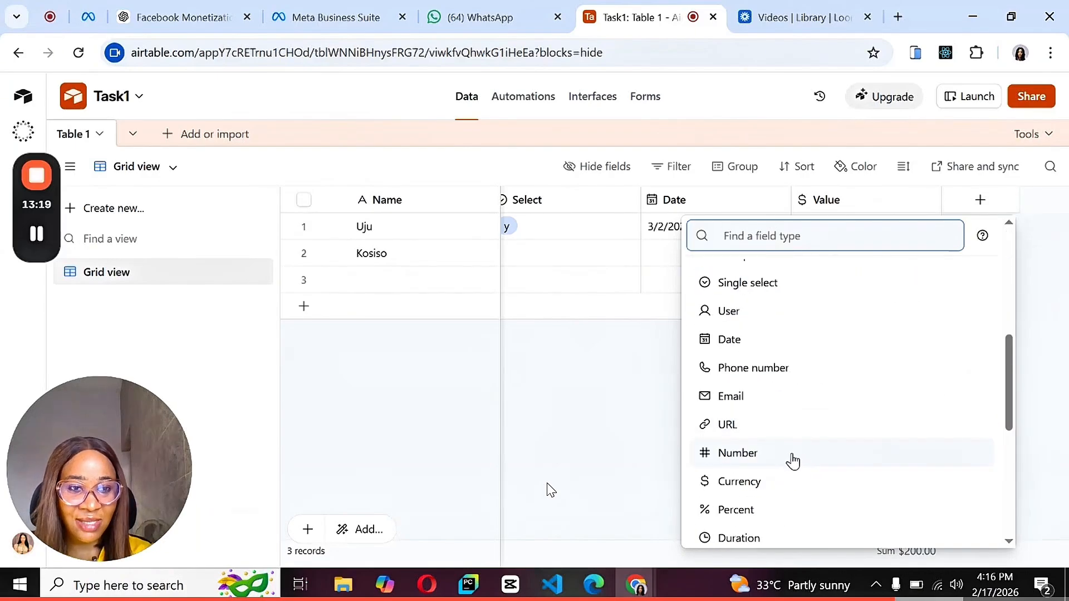
{"action": "left_click", "coordinate": [793, 461]}
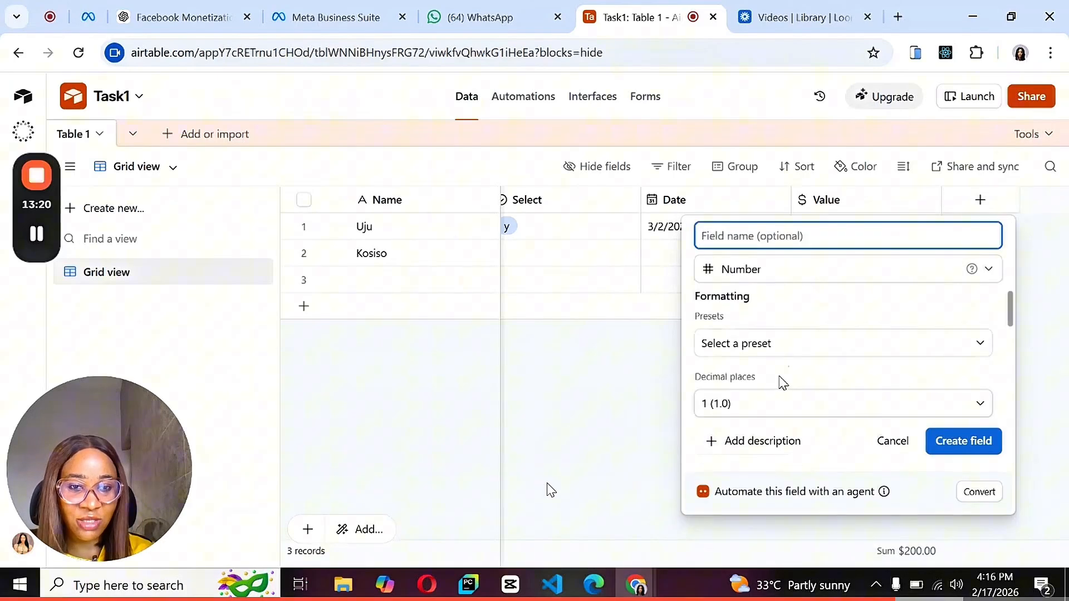
{"action": "left_click", "coordinate": [959, 442]}
Step: Enter 200 in the Number field of the first record
{"action": "left_click", "coordinate": [930, 234]}
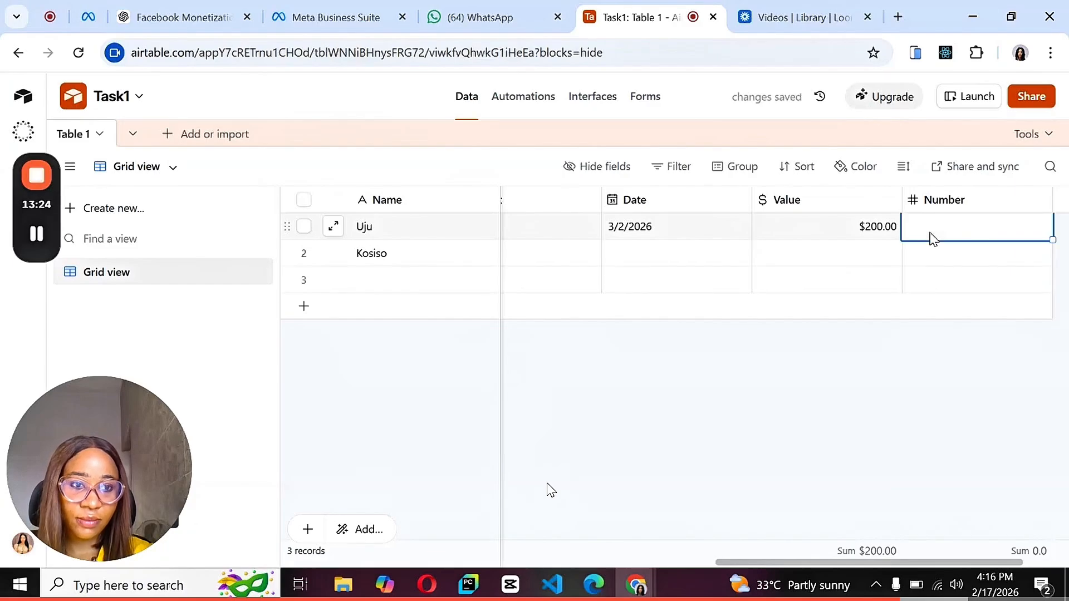
{"action": "type", "text": "200"}
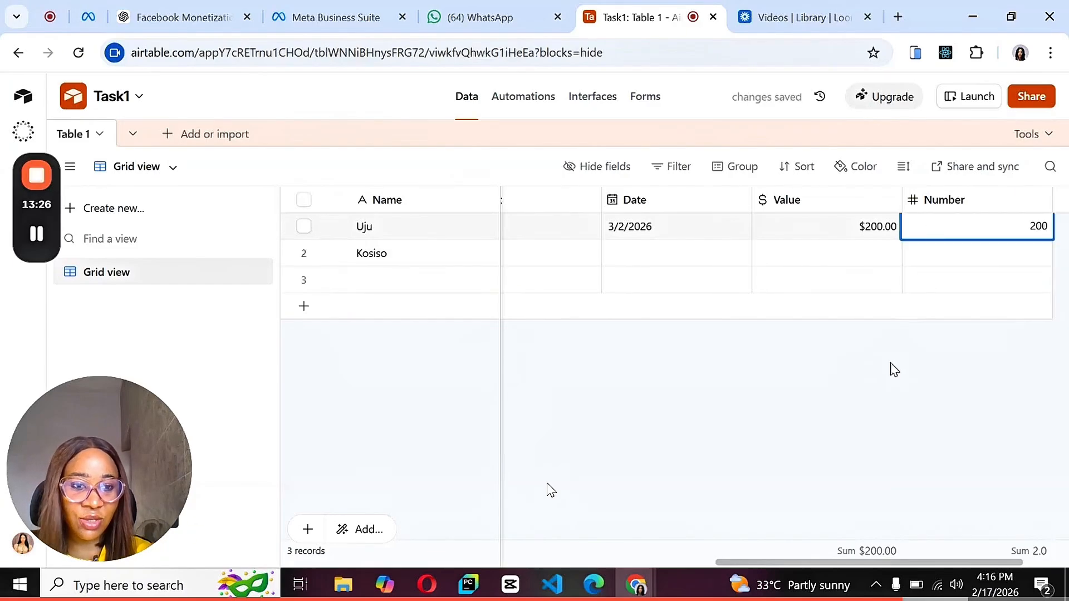
{"action": "left_click", "coordinate": [894, 370]}
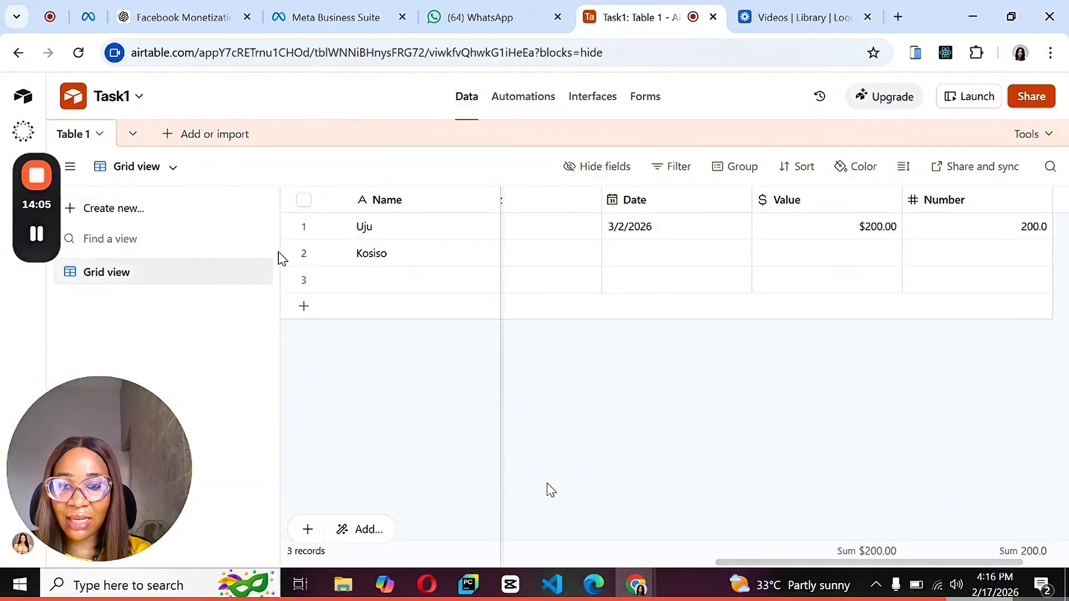
Step: Add four blank records at the end of the table
{"action": "left_click", "coordinate": [306, 308]}
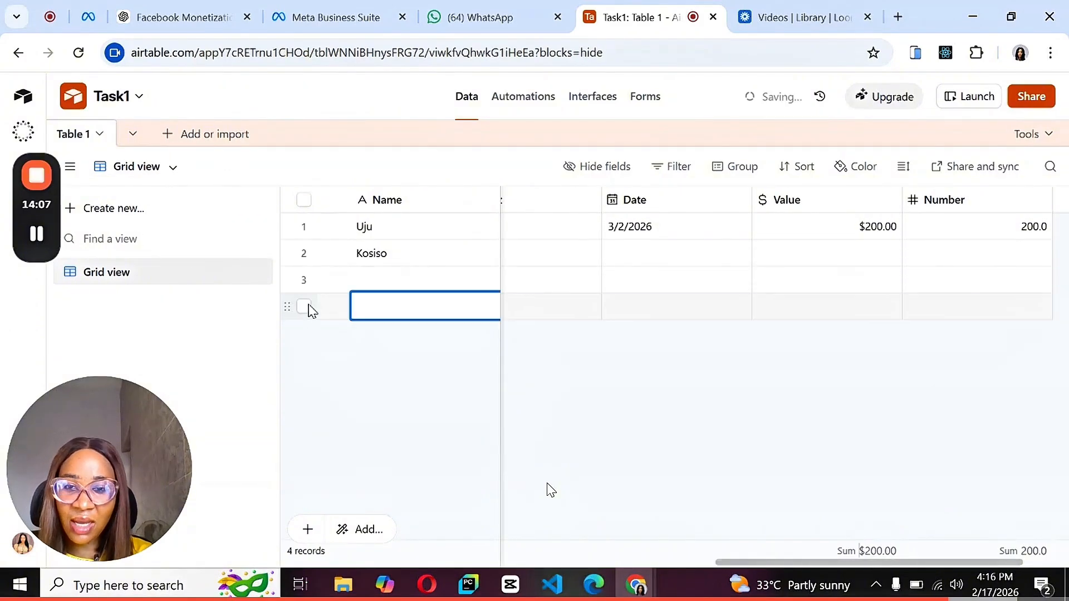
{"action": "left_click", "coordinate": [304, 333]}
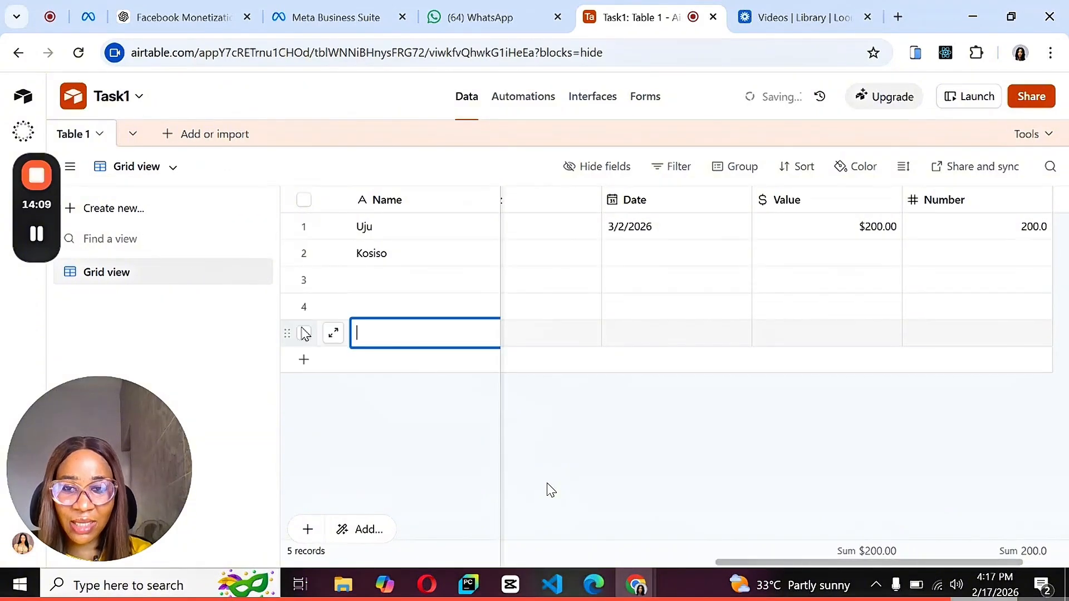
{"action": "left_click", "coordinate": [304, 370]}
{"action": "left_click", "coordinate": [306, 396]}
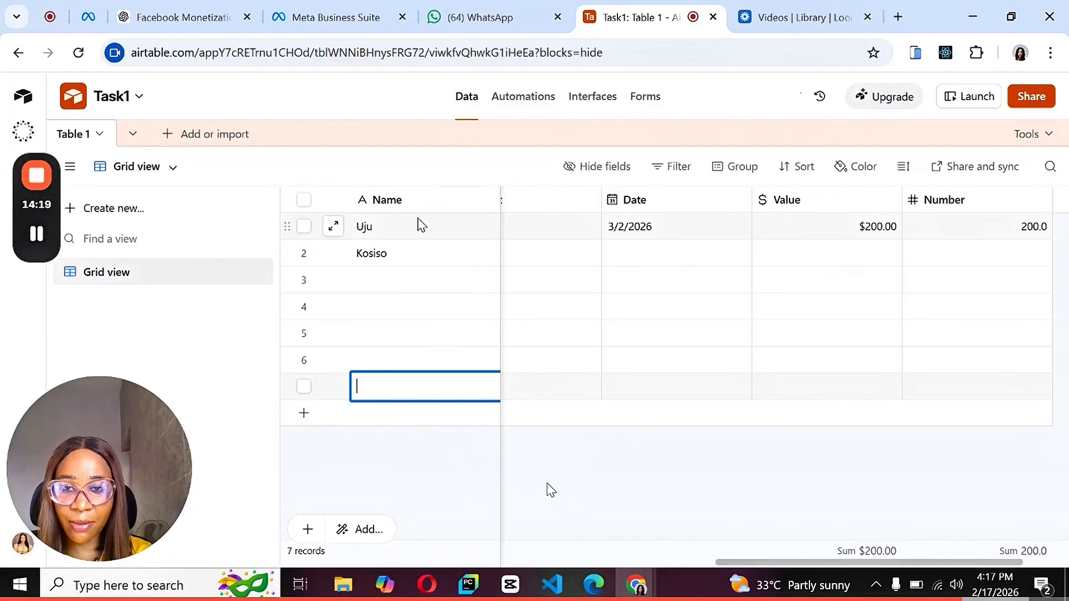
Step: Select the first three records one by one and clear their selection again
{"action": "left_click", "coordinate": [304, 226]}
{"action": "left_click", "coordinate": [304, 258]}
{"action": "left_click", "coordinate": [303, 284]}
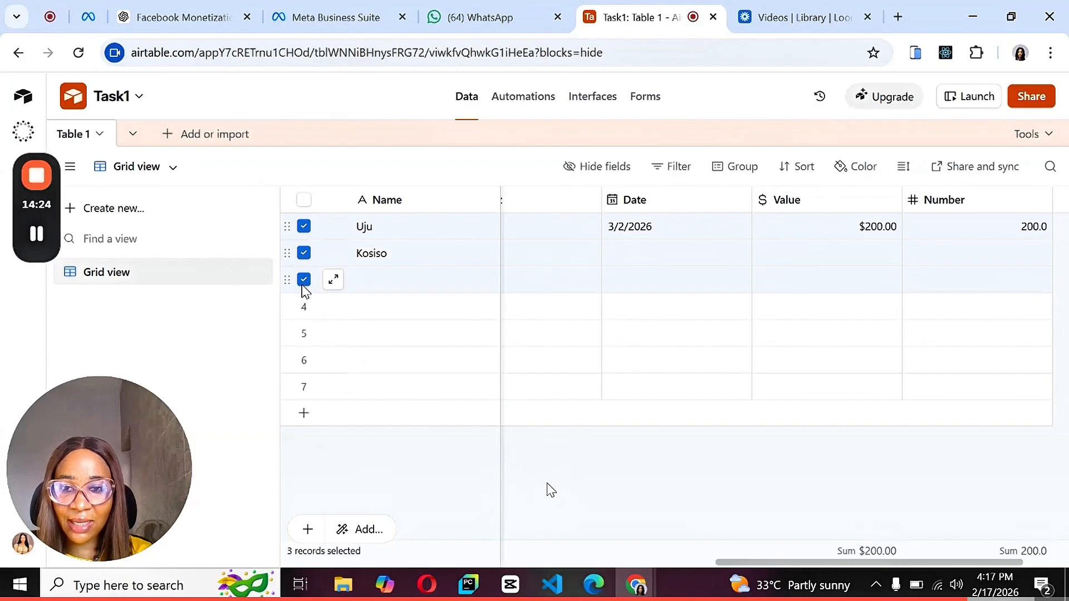
{"action": "left_click", "coordinate": [304, 280]}
{"action": "left_click", "coordinate": [304, 253]}
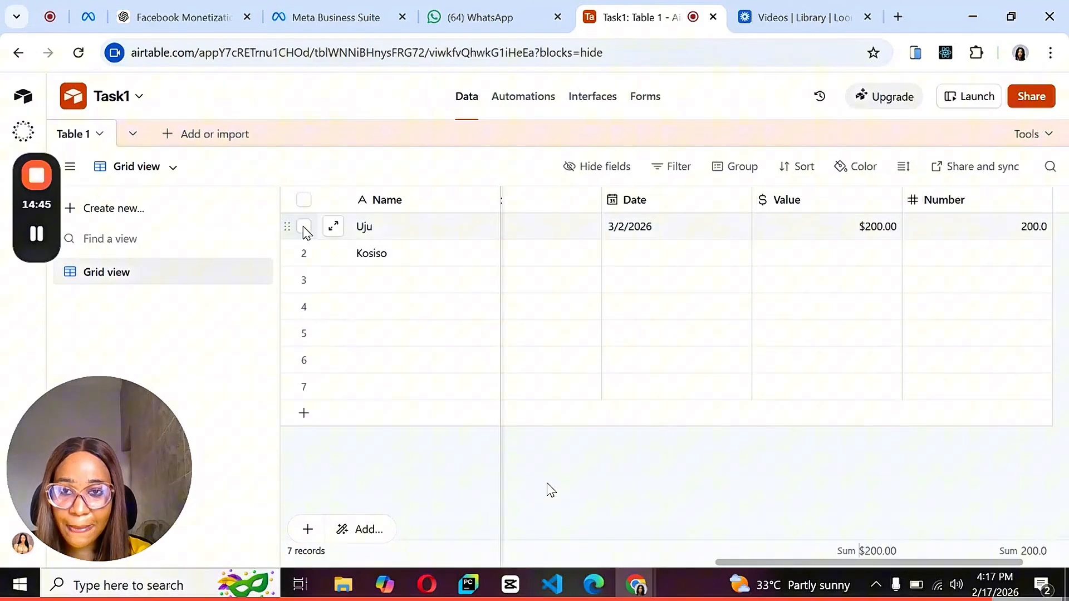
Step: Select all records from the first to the seventh as a range and view the actions available for them
{"action": "left_click", "coordinate": [304, 227]}
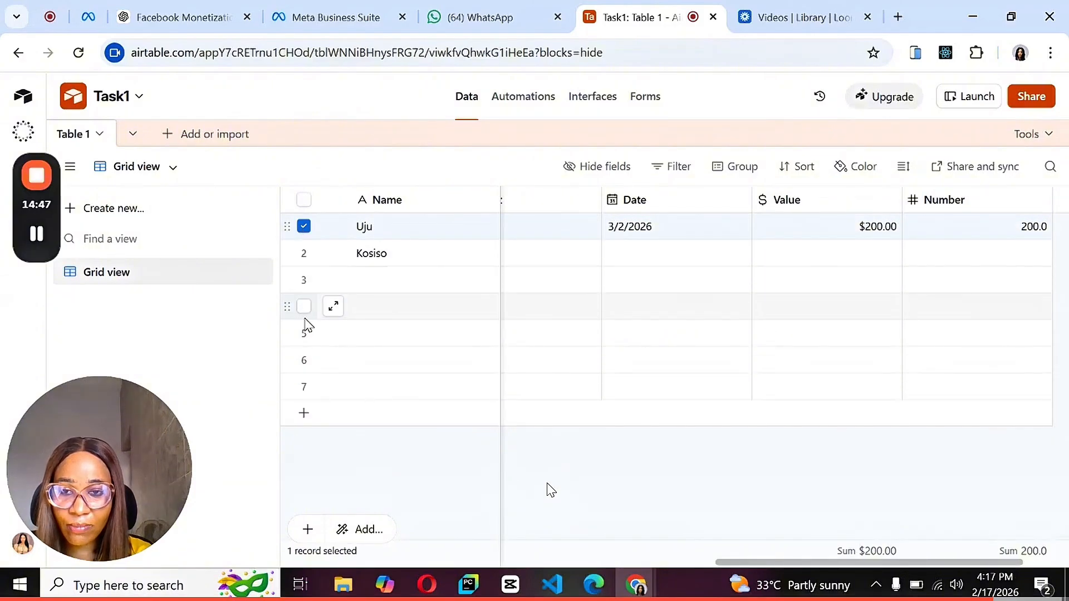
{"action": "left_click", "coordinate": [304, 387], "text": "shift"}
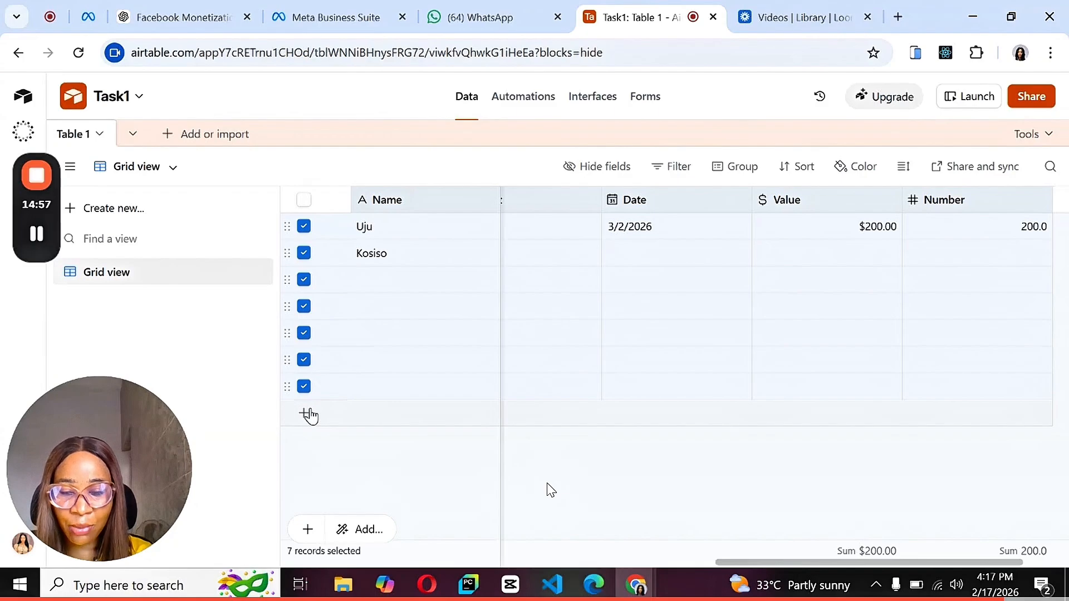
{"action": "right_click", "coordinate": [305, 389]}
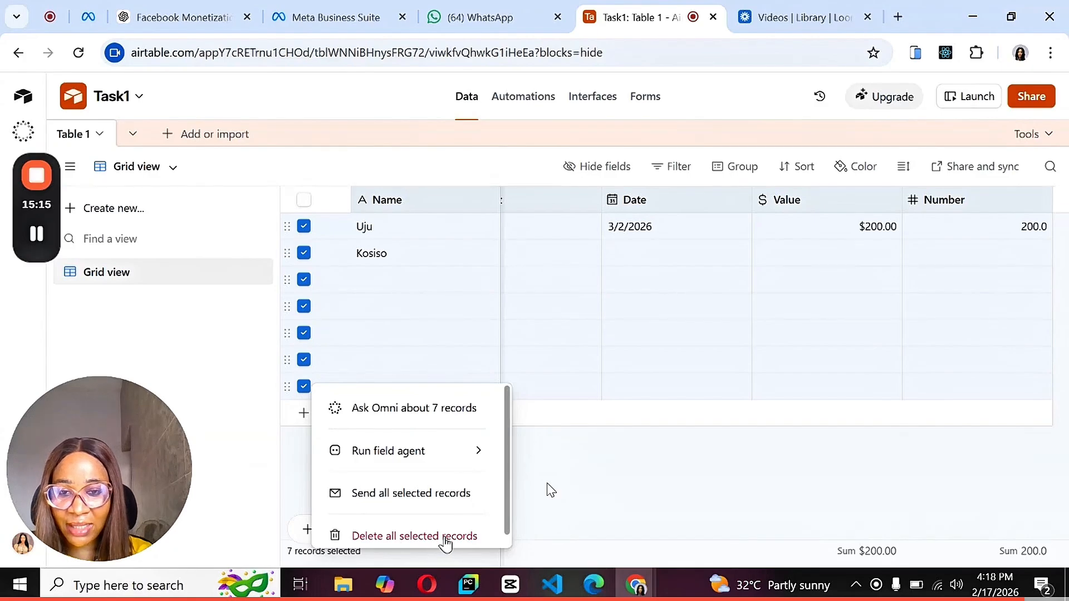
{"action": "left_click", "coordinate": [551, 490]}
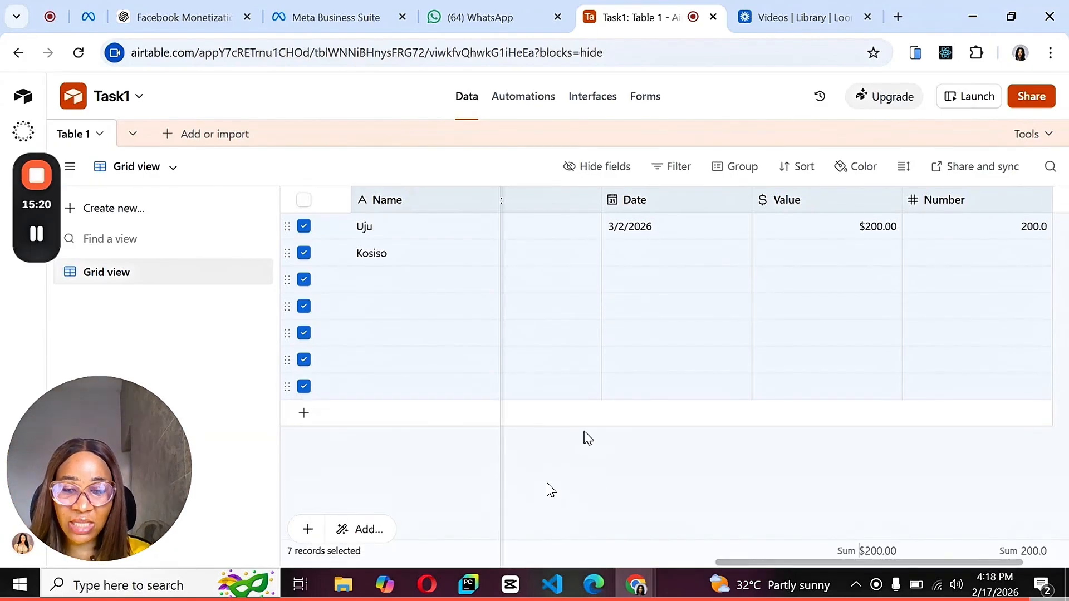
Step: Deselect all seven records one by one, from the last up to the first
{"action": "left_click", "coordinate": [304, 387]}
{"action": "left_click", "coordinate": [304, 360]}
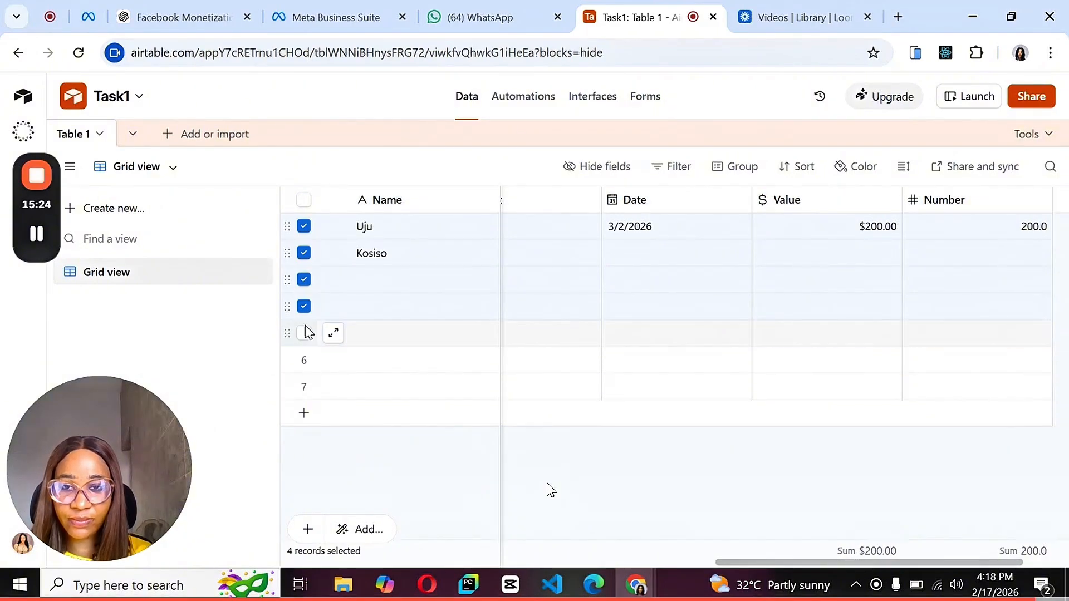
{"action": "left_click", "coordinate": [304, 306]}
{"action": "left_click", "coordinate": [301, 280]}
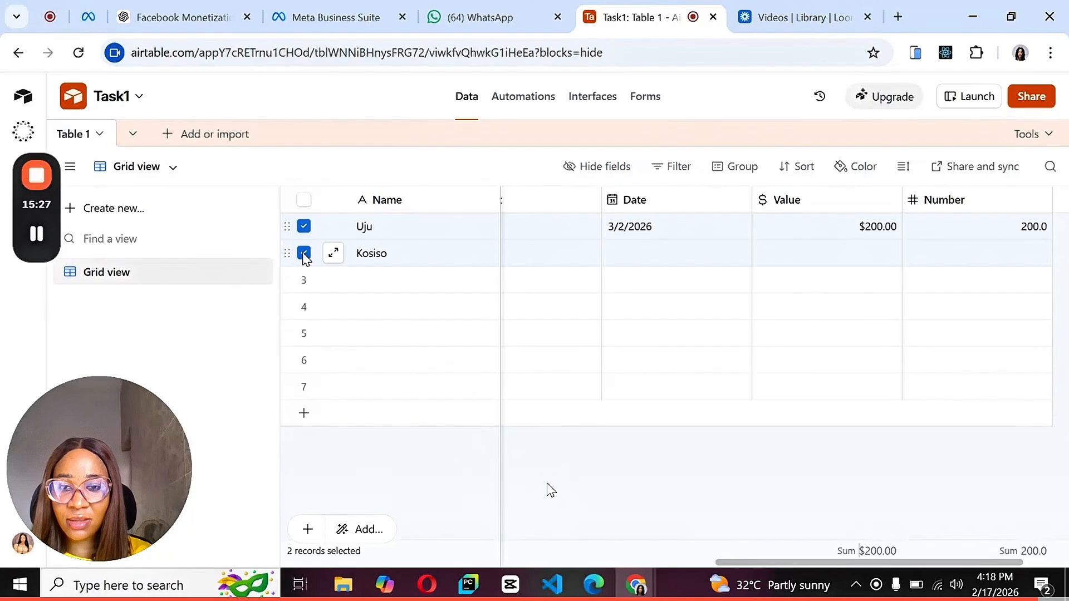
{"action": "left_click", "coordinate": [303, 254]}
{"action": "left_click", "coordinate": [304, 227]}
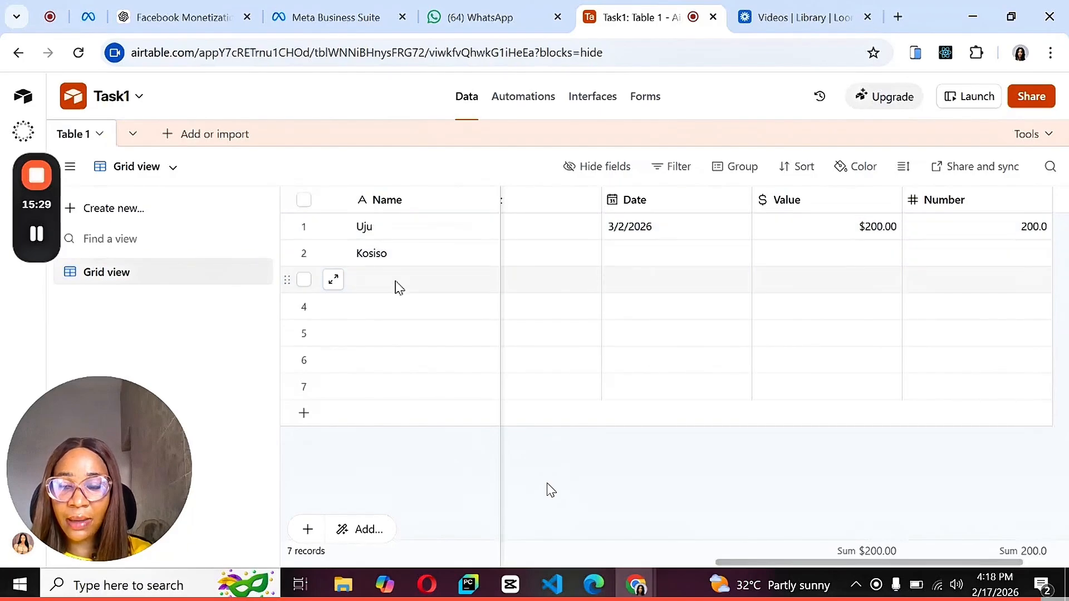